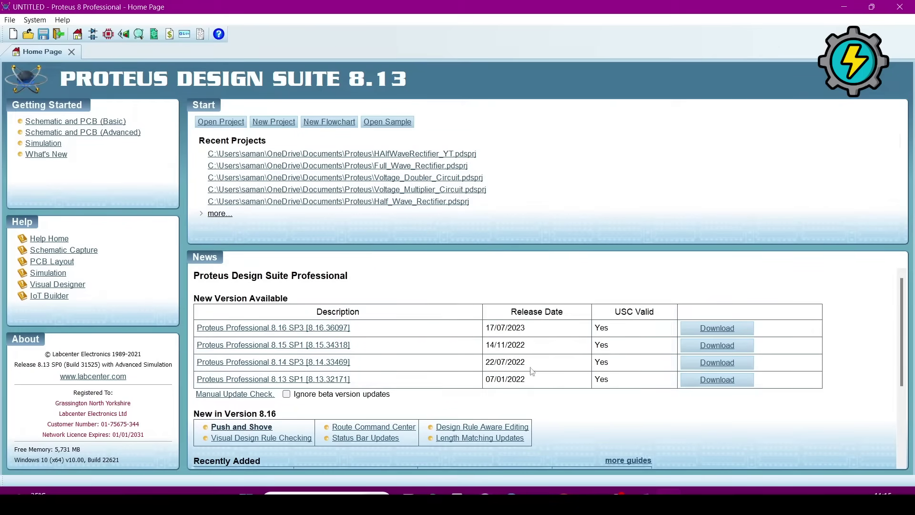
# Step: Start a new project and name it FullWaveRectifier_YT
pyautogui.click(266, 125)
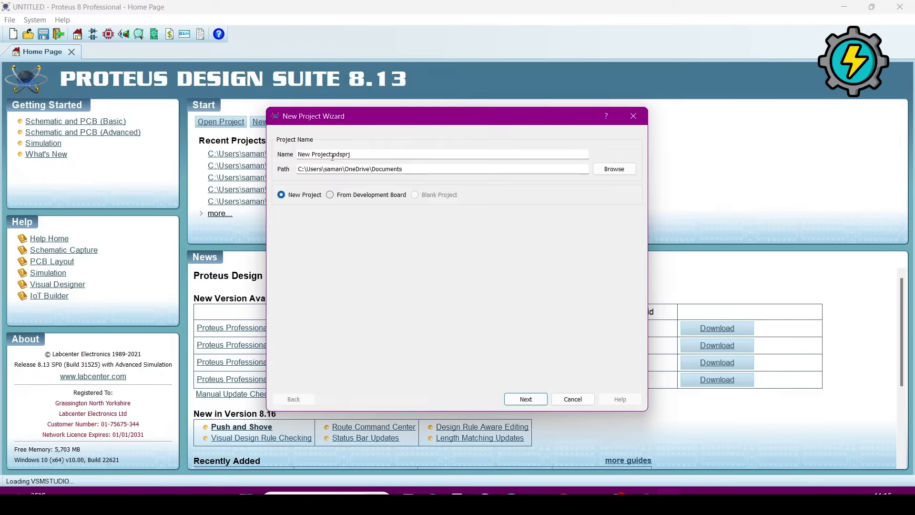
pyautogui.click(332, 155)
pyautogui.press('BackSpace')
pyautogui.press('BackSpace')
pyautogui.press('BackSpace')
pyautogui.press('BackSpace')
pyautogui.press('BackSpace')
pyautogui.press('BackSpace')
pyautogui.press('BackSpace')
pyautogui.press('BackSpace')
pyautogui.press('BackSpace')
pyautogui.press('BackSpace')
pyautogui.press('BackSpace')
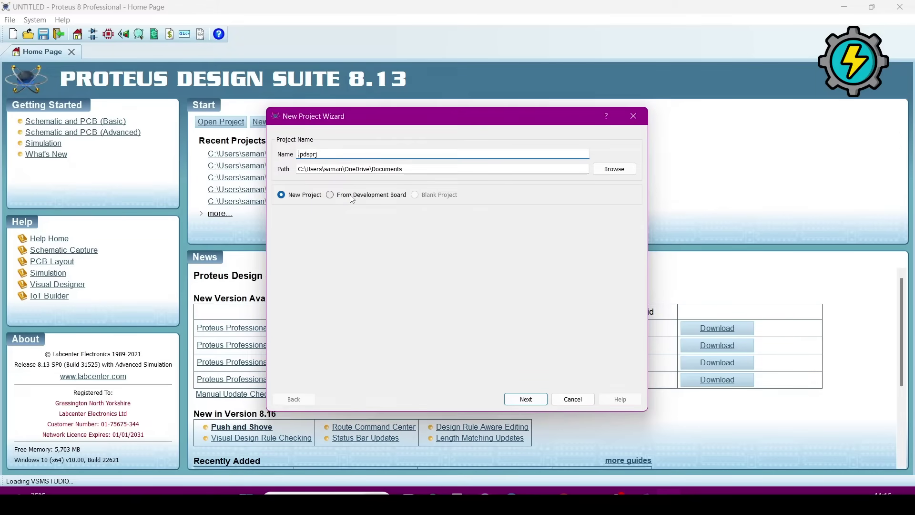
pyautogui.write('Fullwave')
pyautogui.press('BackSpace')
pyautogui.press('BackSpace')
pyautogui.press('BackSpace')
pyautogui.press('BackSpace')
pyautogui.write('Wave')
pyautogui.press('BackSpace')
pyautogui.press('BackSpace')
pyautogui.press('BackSpace')
pyautogui.press('BackSpace')
pyautogui.write('WaveRectifier_YT')
# Step: Set the project location to the Proteus folder under Documents
pyautogui.click(618, 173)
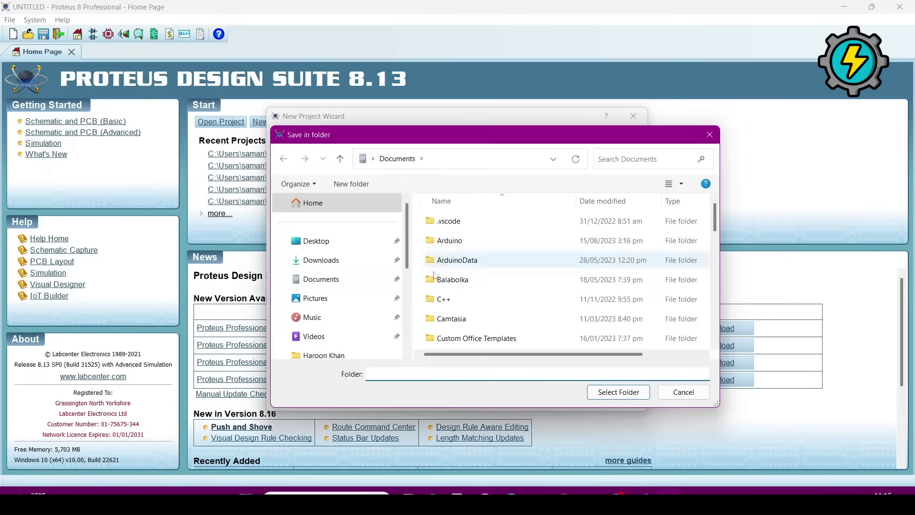
pyautogui.scroll(-8, 434, 276)
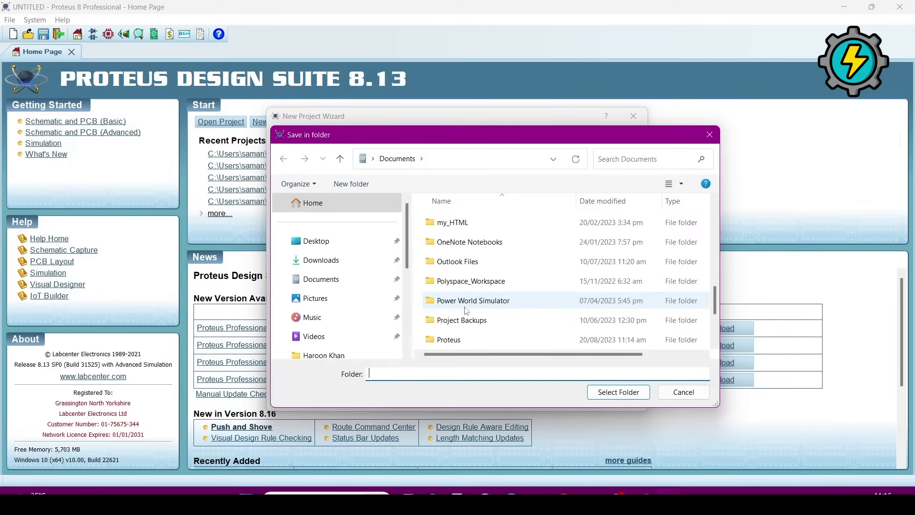
pyautogui.scroll(-1, 466, 310)
pyautogui.click(453, 282)
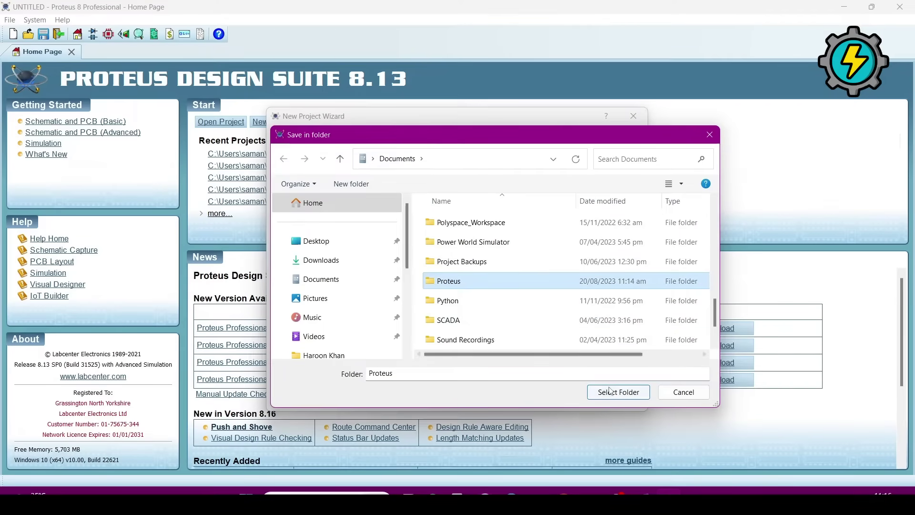
pyautogui.click(610, 390)
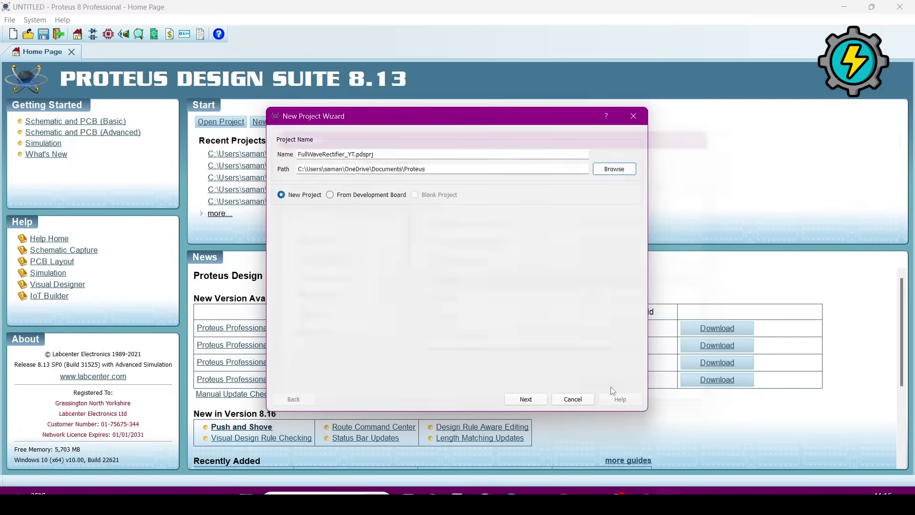
# Step: Accept the default schematic and PCB wizard settings and finish creating the project
pyautogui.click(537, 405)
pyautogui.click(536, 404)
pyautogui.click(536, 403)
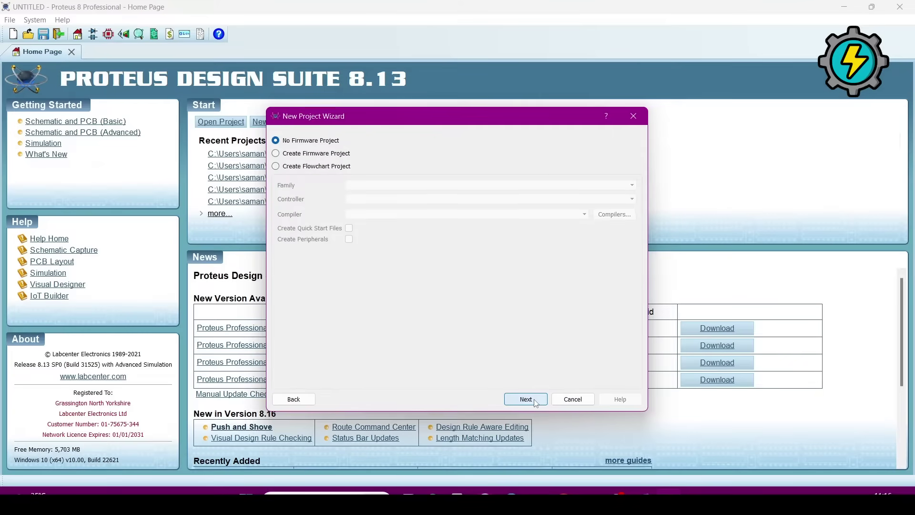
pyautogui.click(525, 399)
pyautogui.click(526, 399)
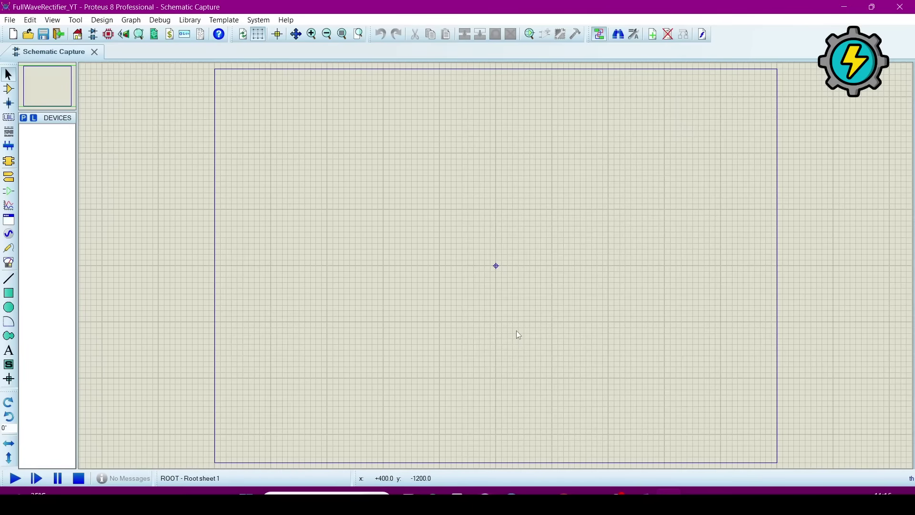
# Step: Search 'transf' in the component library and add the TRAN-2P2S transformer
pyautogui.click(24, 119)
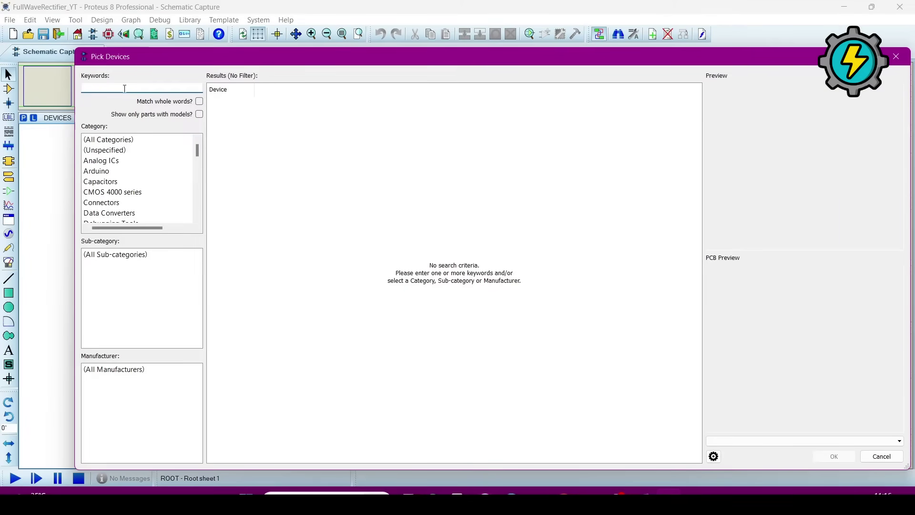
pyautogui.write('transformer')
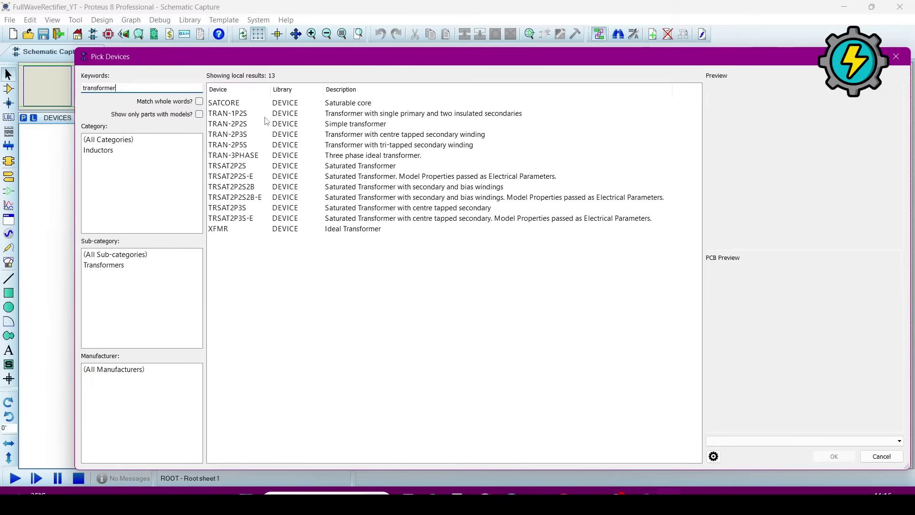
pyautogui.click(299, 125)
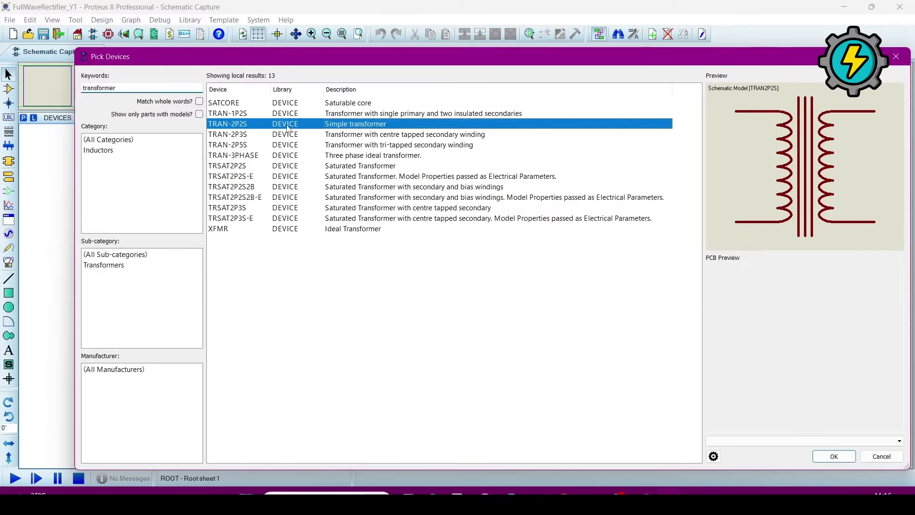
pyautogui.doubleClick(288, 127)
# Step: Search 'diode' and add the generic DIODE to the devices
pyautogui.doubleClick(124, 90)
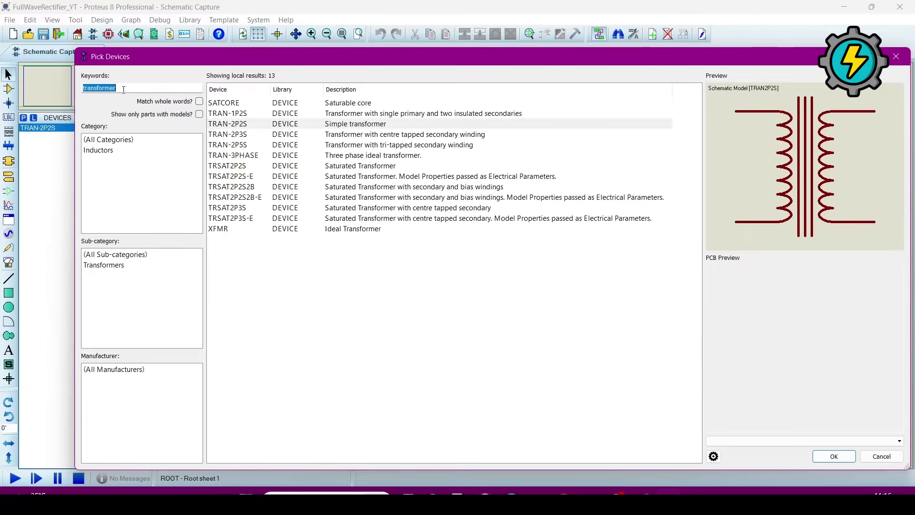
pyautogui.press('BackSpace')
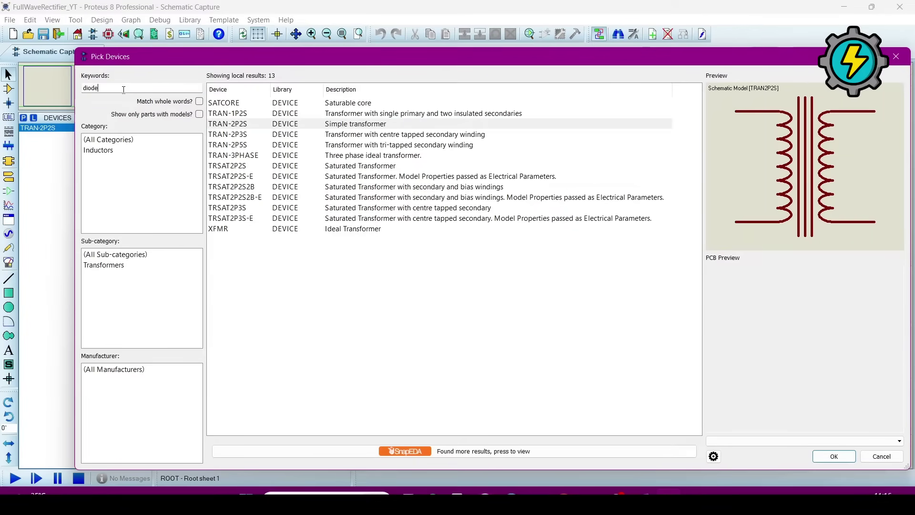
pyautogui.write('diode')
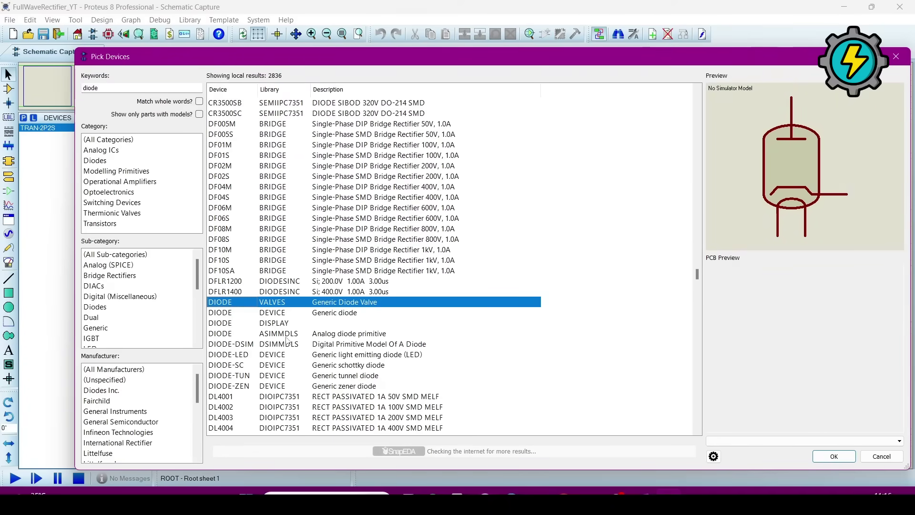
pyautogui.doubleClick(296, 314)
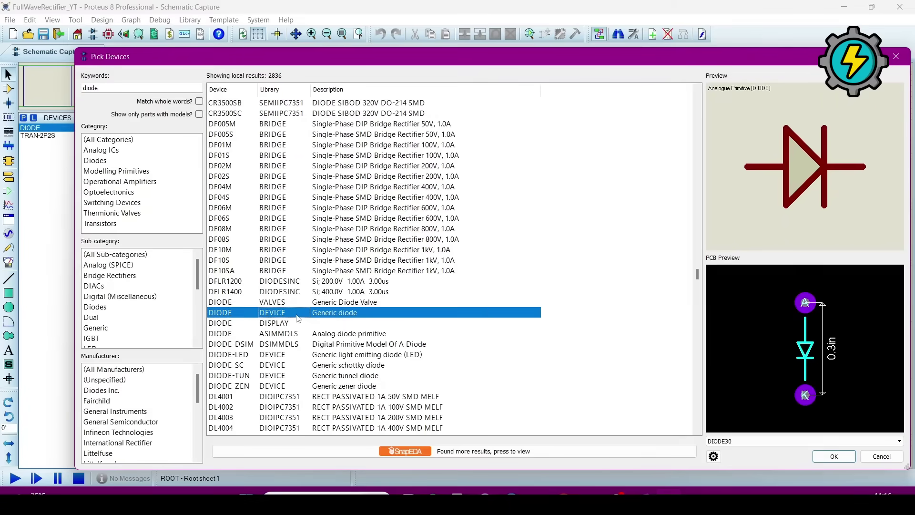
# Step: Search 're' and browse the resistor results, previewing RESPACK-7
pyautogui.doubleClick(113, 89)
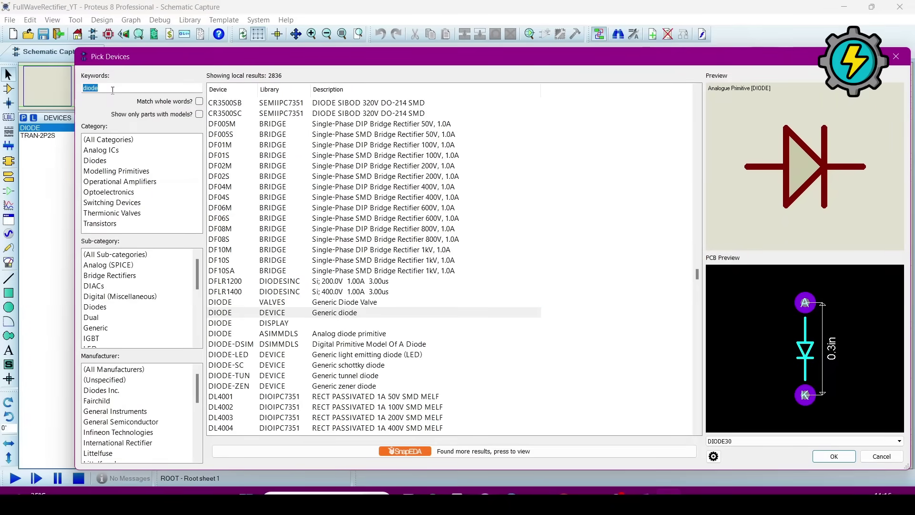
pyautogui.write('resistor')
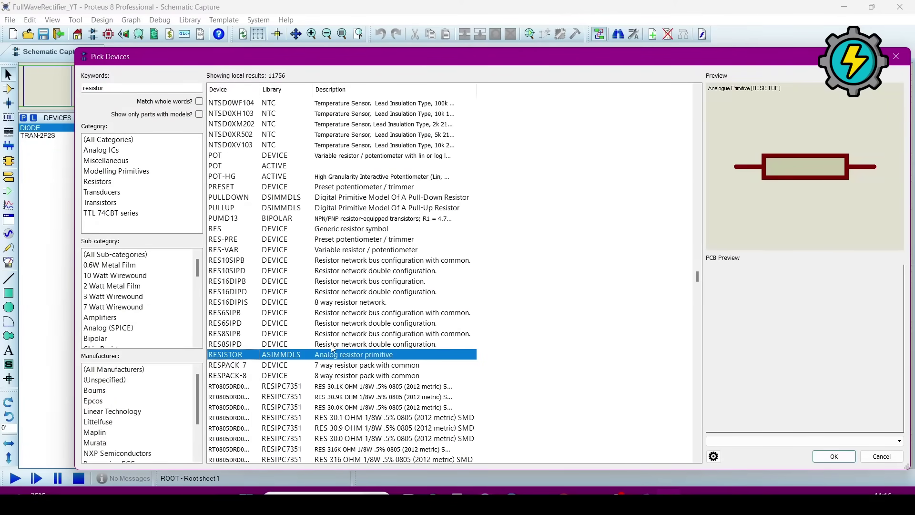
pyautogui.scroll(-1, 329, 349)
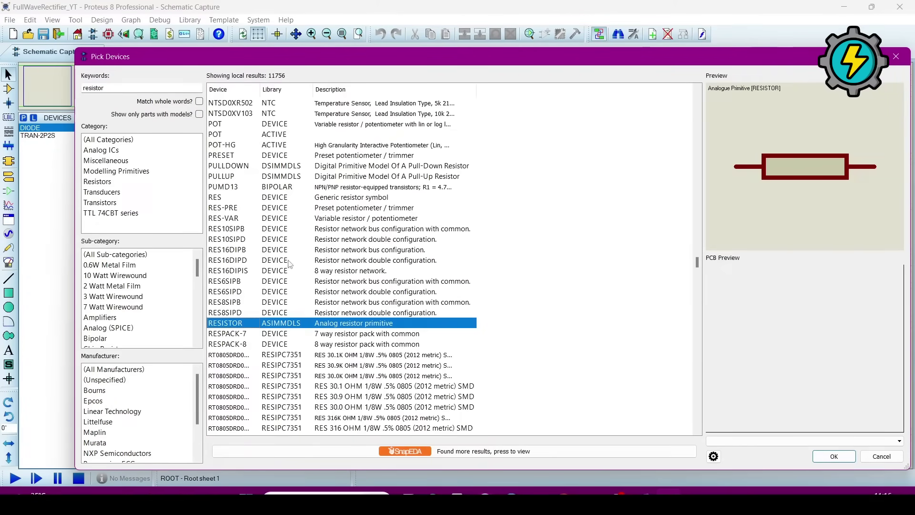
pyautogui.scroll(-7, 307, 348)
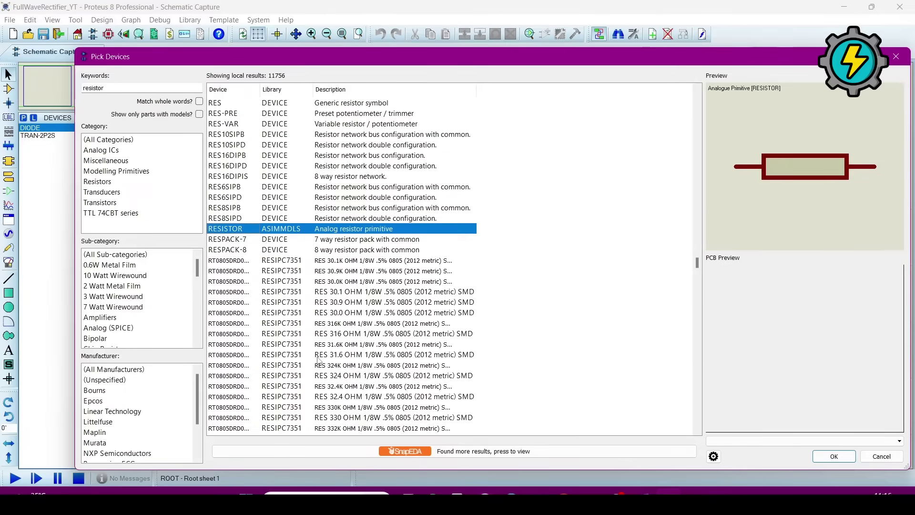
pyautogui.scroll(8, 310, 371)
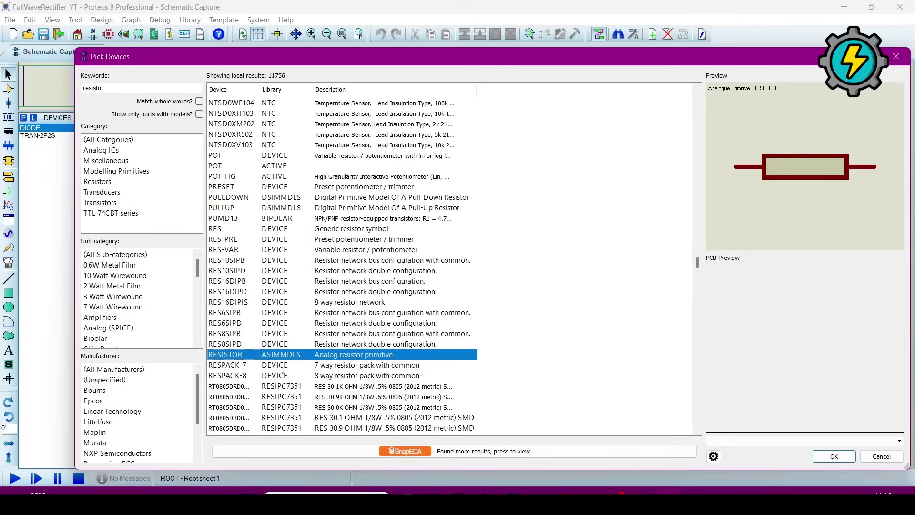
pyautogui.click(281, 369)
# Step: Add the generic RES resistor to the device list
pyautogui.click(284, 355)
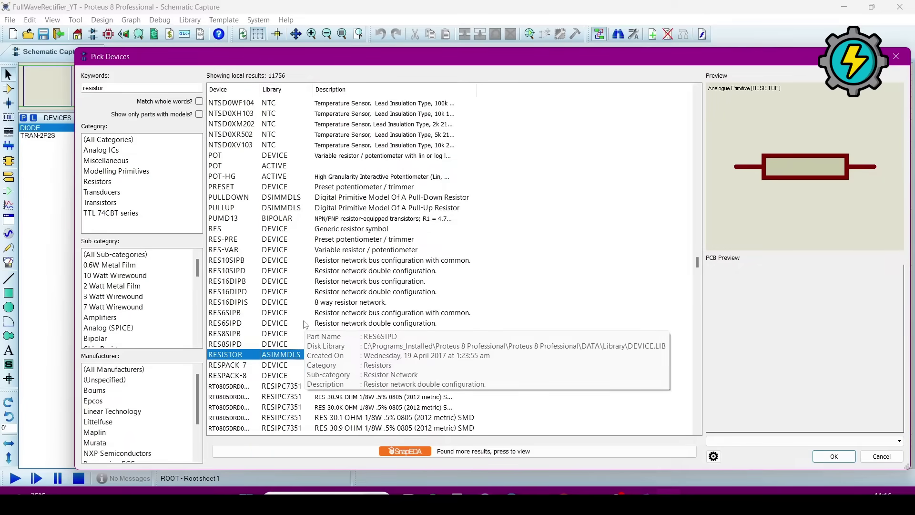
pyautogui.click(327, 230)
pyautogui.doubleClick(327, 231)
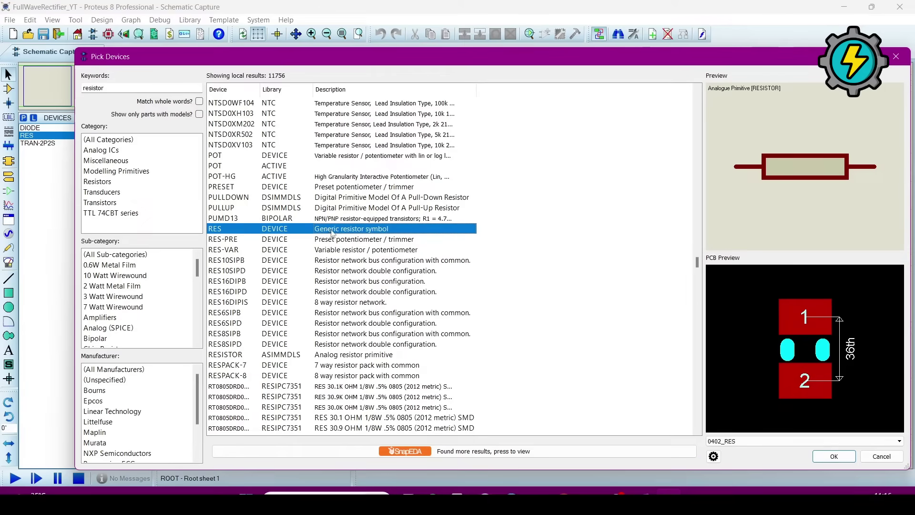
# Step: Search 'altern', add the ALTERNATOR AC source, and return to the schematic
pyautogui.doubleClick(125, 87)
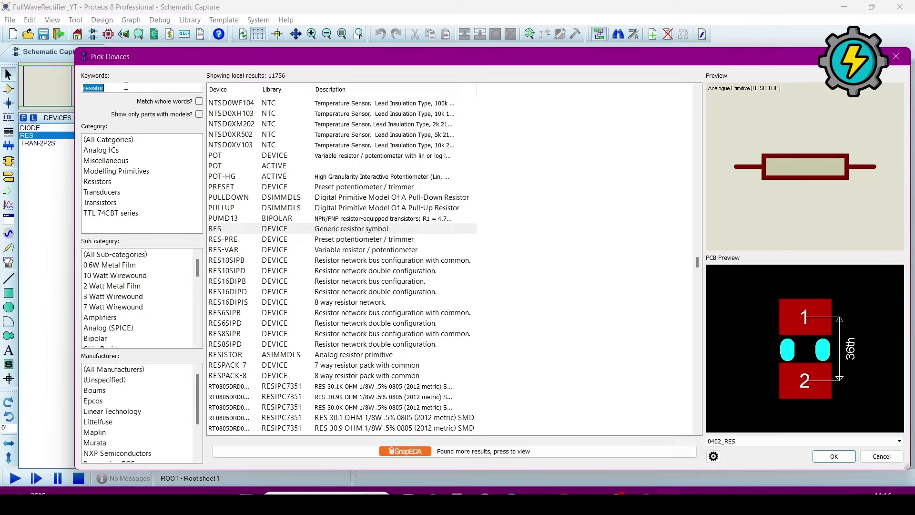
pyautogui.press('BackSpace')
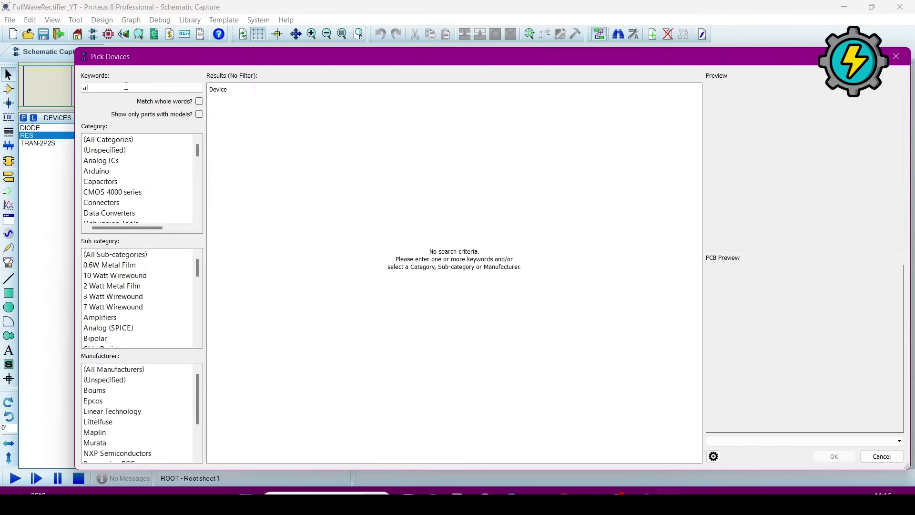
pyautogui.write('alternator')
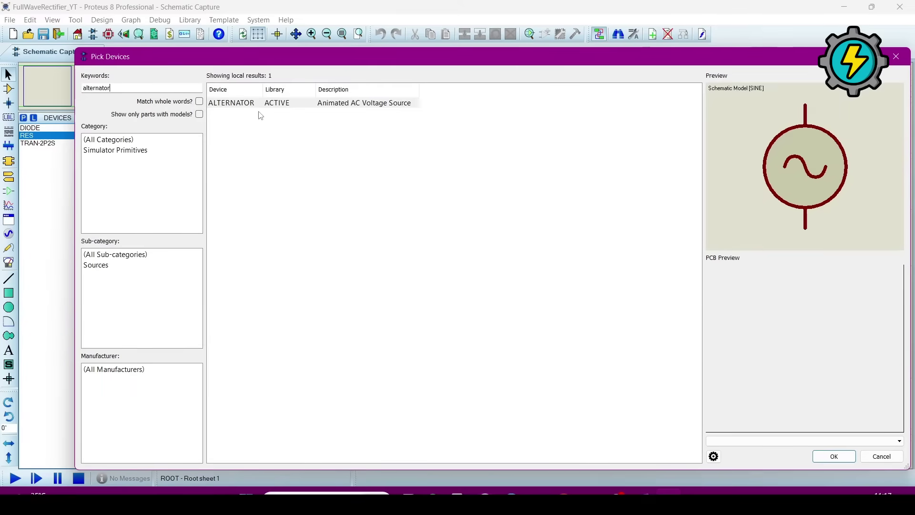
pyautogui.click(263, 103)
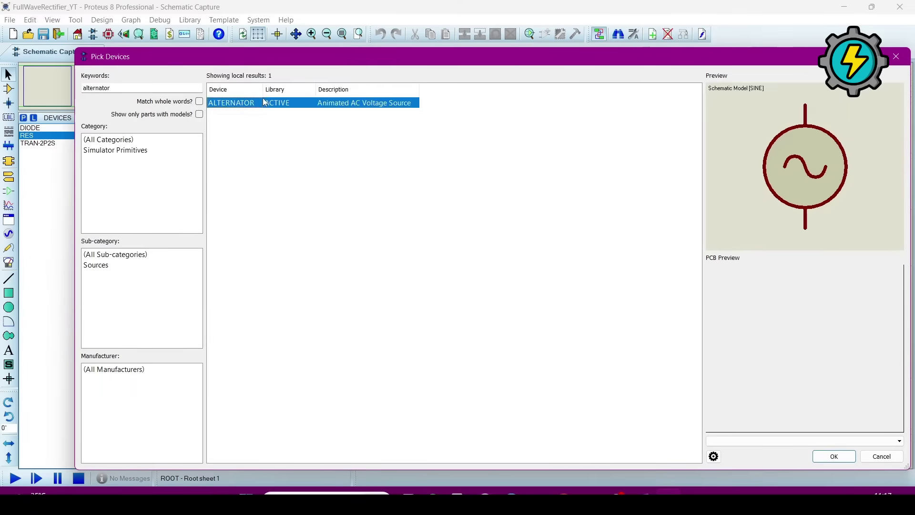
pyautogui.doubleClick(261, 108)
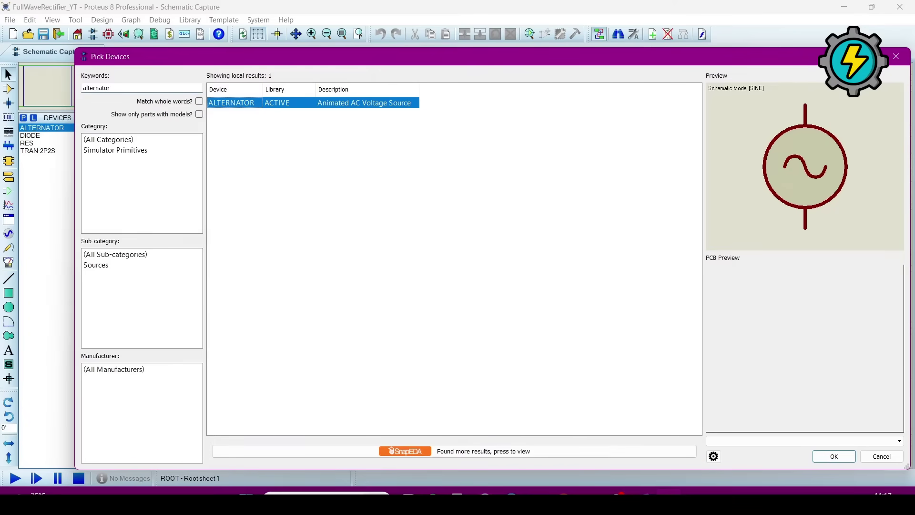
pyautogui.click(896, 56)
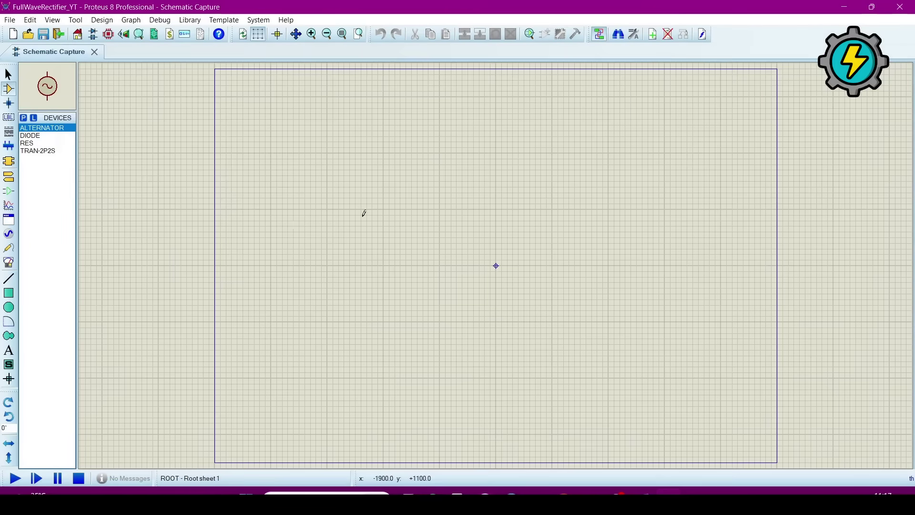
# Step: Place the alternator on the left and transformer TR1 to its right
pyautogui.click(315, 266)
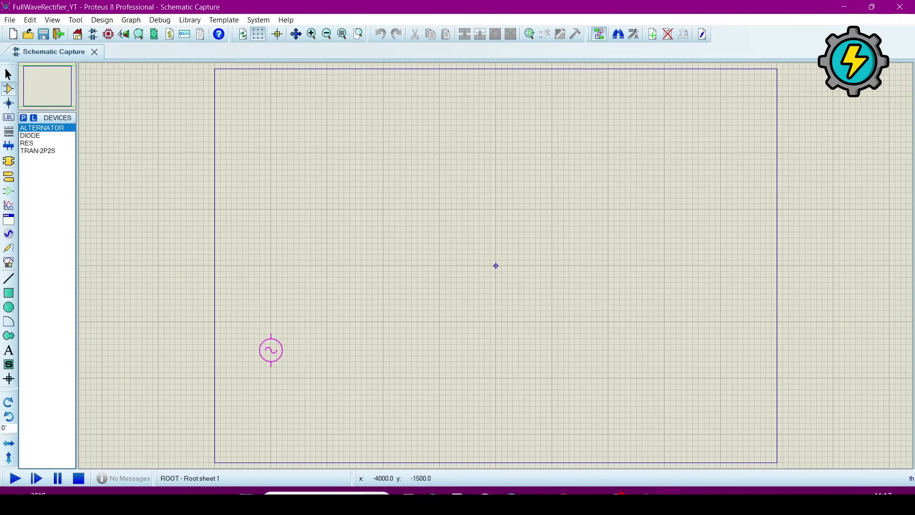
pyautogui.click(271, 350)
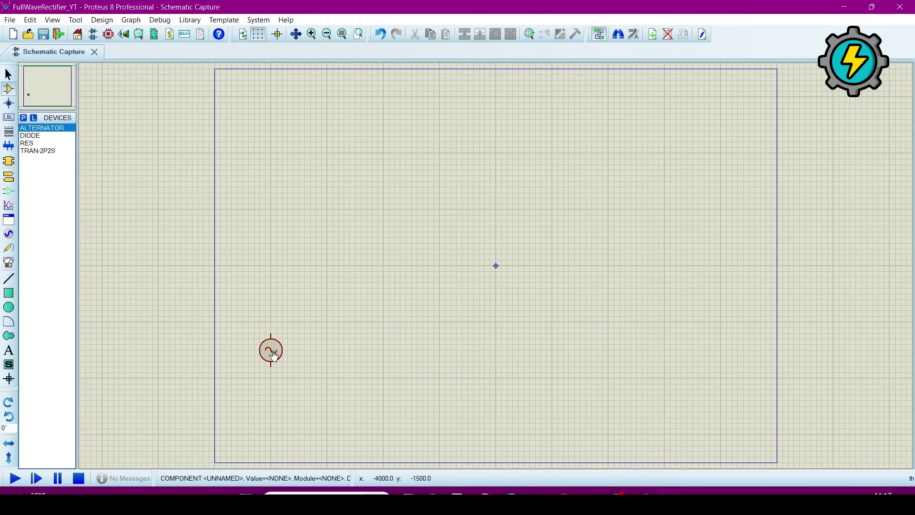
pyautogui.click(39, 150)
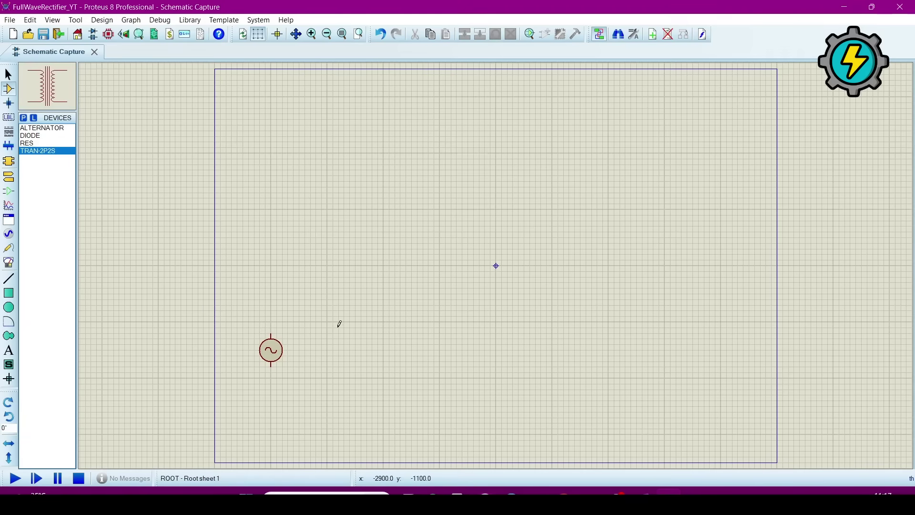
pyautogui.click(368, 333)
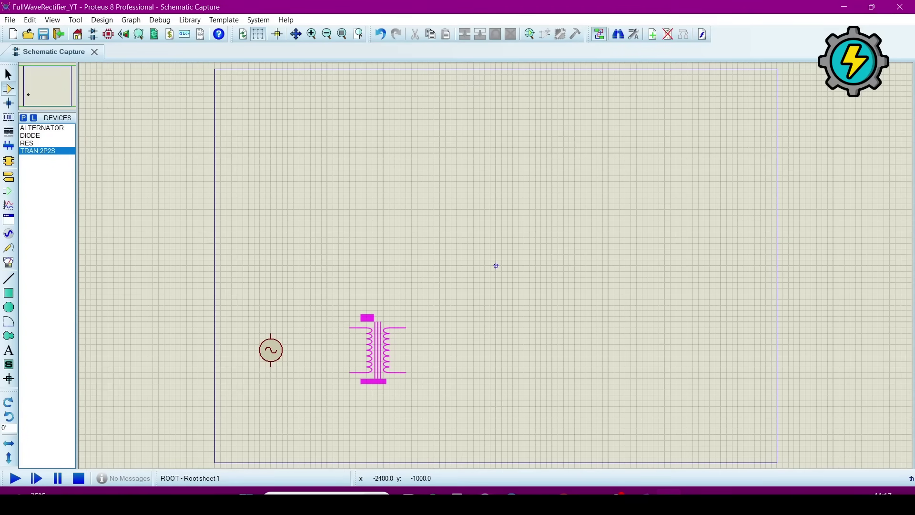
pyautogui.click(378, 349)
# Step: Wire TR1's upper and lower primary pins to the alternator's top and bottom pins
pyautogui.click(350, 328)
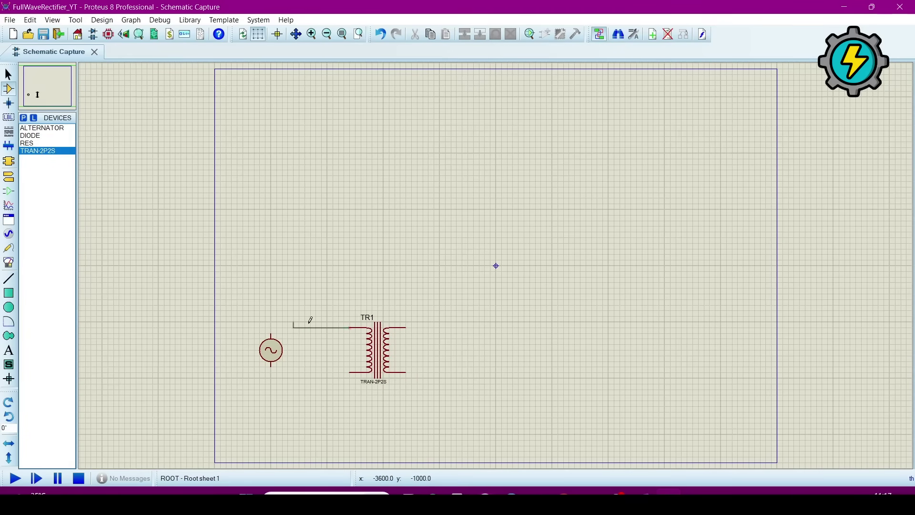
pyautogui.click(271, 333)
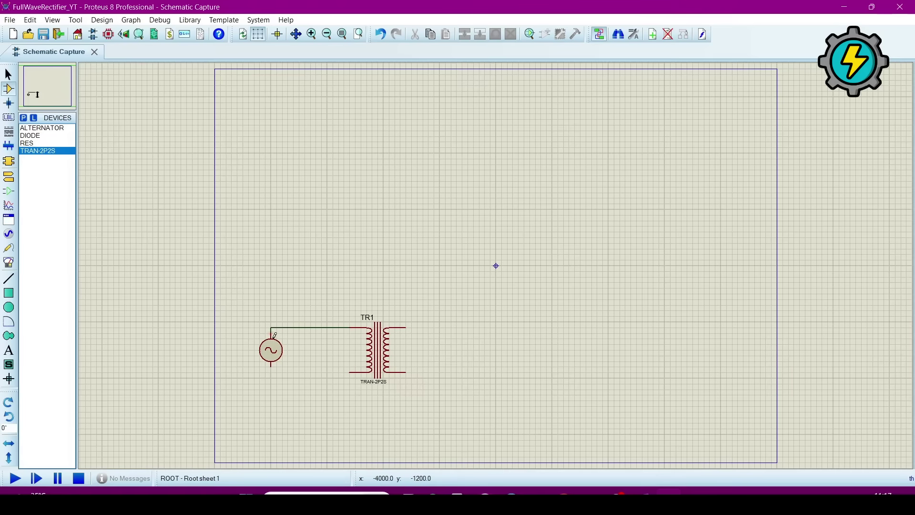
pyautogui.click(350, 372)
pyautogui.click(271, 367)
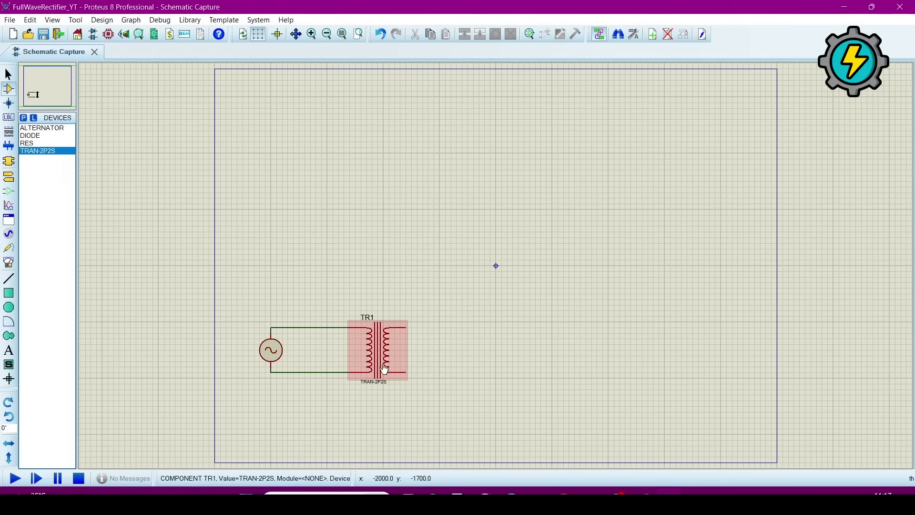
# Step: Place diodes D1 and D2 stacked right of TR1, with D3 and D4 further right
pyautogui.click(51, 136)
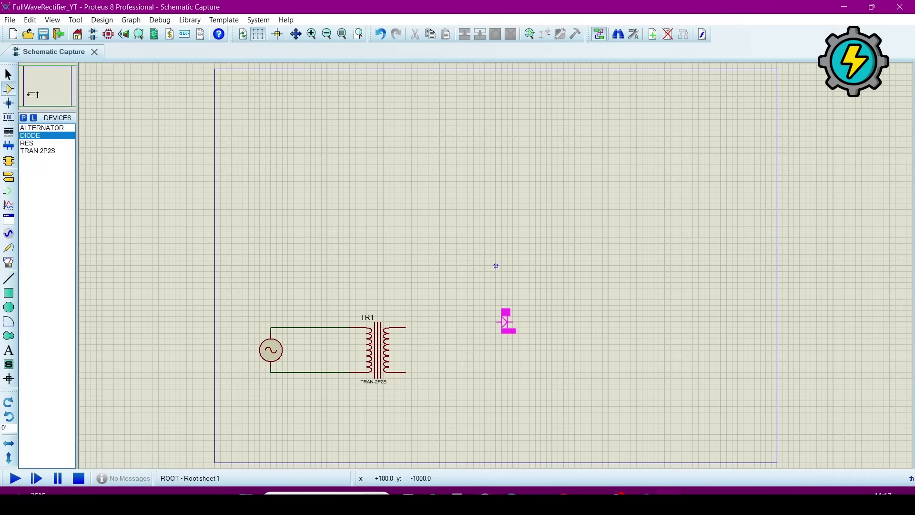
pyautogui.click(498, 310)
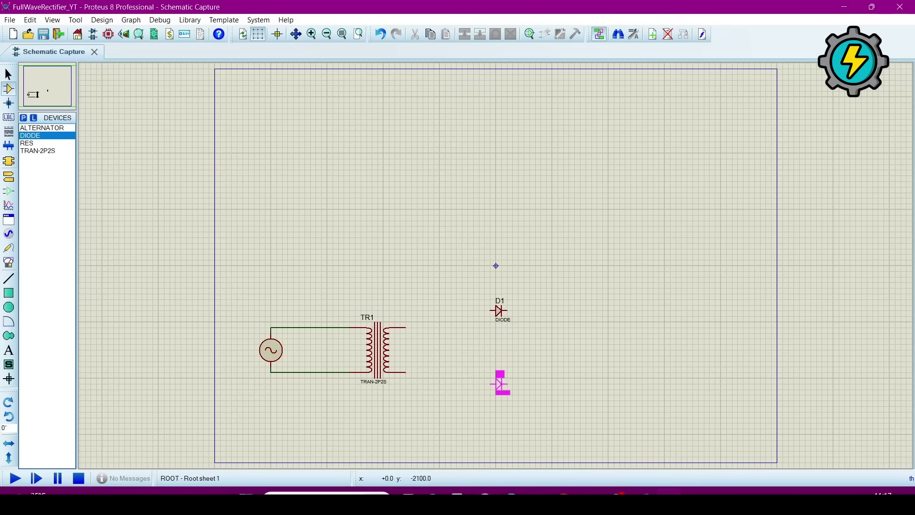
pyautogui.click(499, 384)
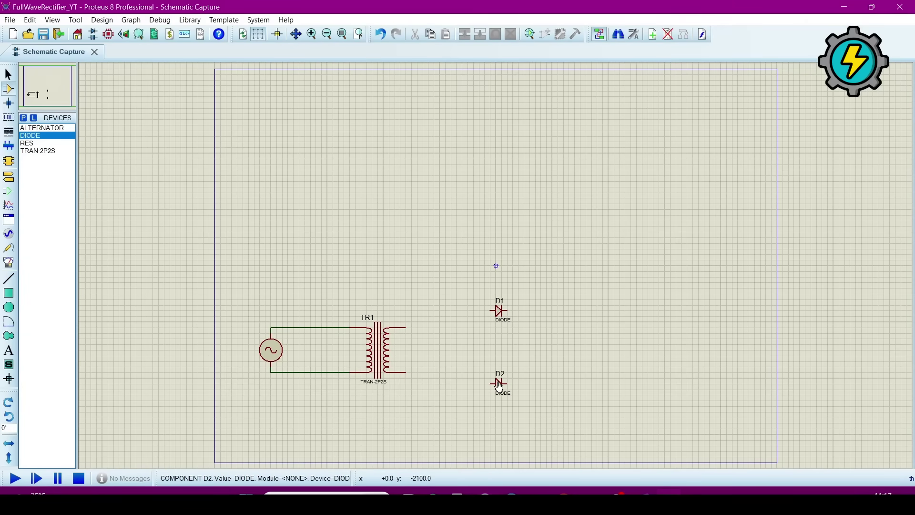
pyautogui.click(583, 305)
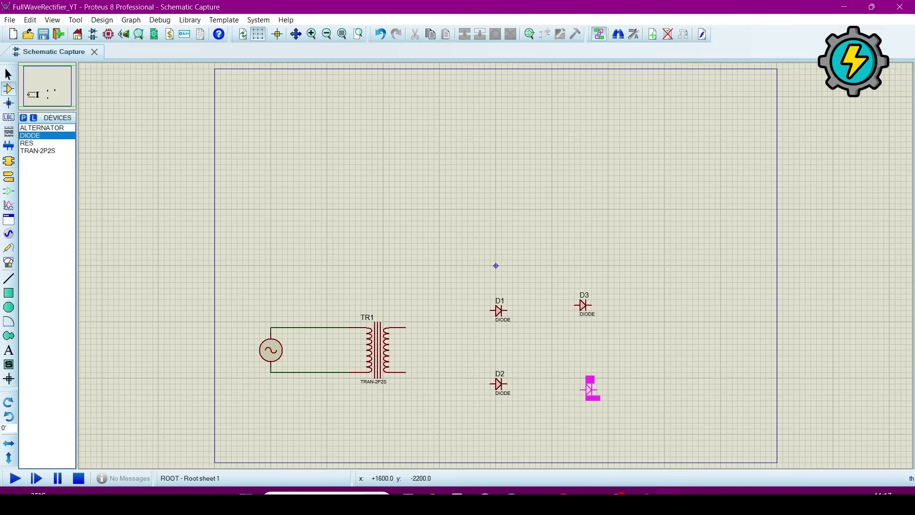
pyautogui.click(590, 383)
pyautogui.click(576, 304)
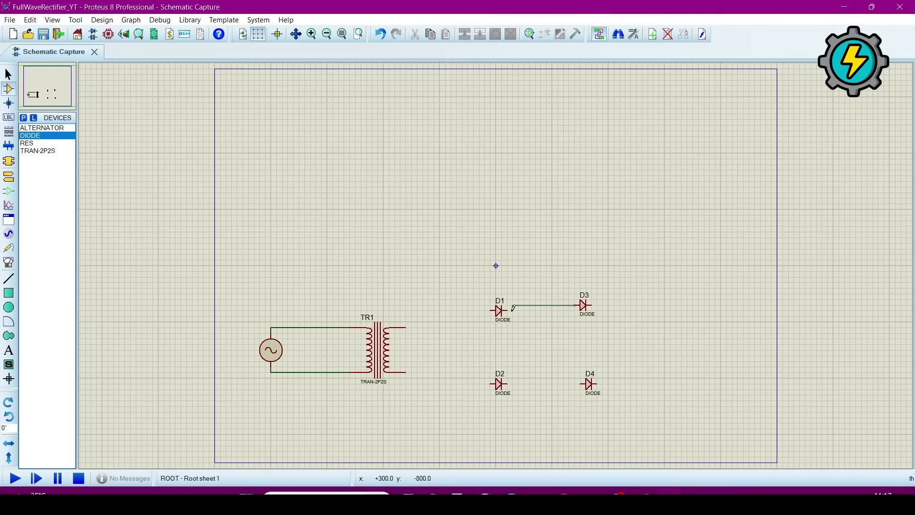
# Step: Wire D1 to D3, aligning D3 with D1, and wire D4 to D2
pyautogui.click(507, 310)
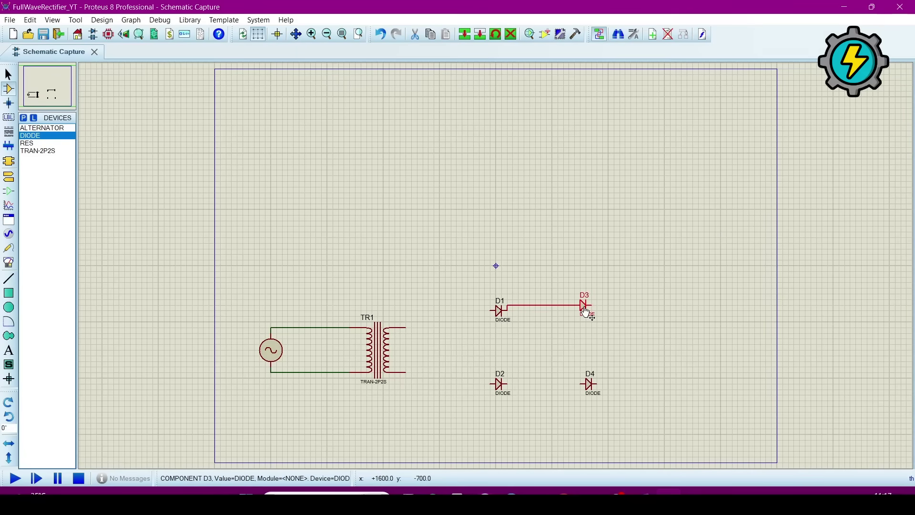
pyautogui.moveTo(588, 311); pyautogui.dragTo(588, 317)
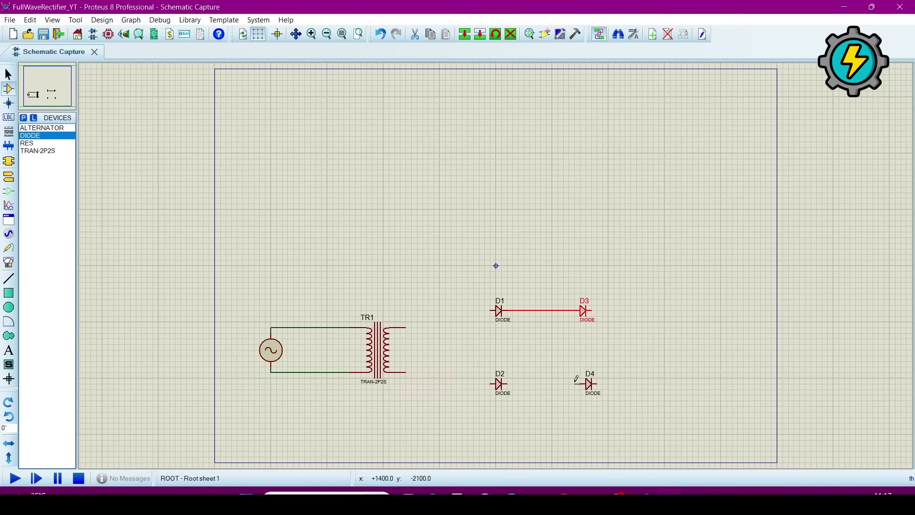
pyautogui.click(576, 381)
pyautogui.click(509, 382)
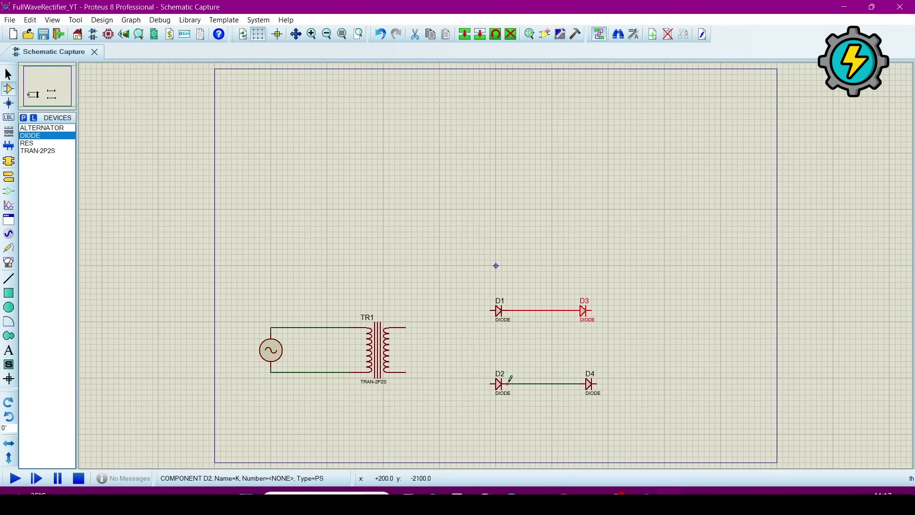
# Step: Join D1's left pin to D2's and D4's right pin to D3's, closing the loop
pyautogui.click(493, 309)
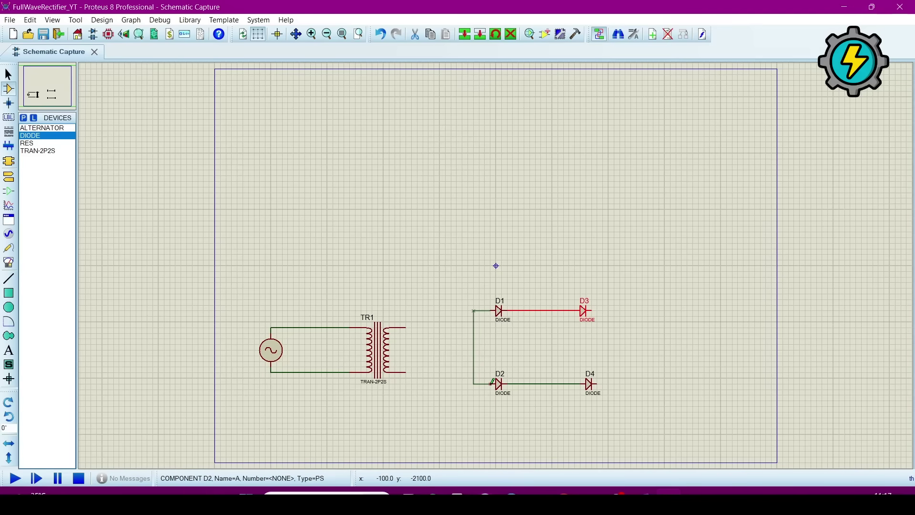
pyautogui.click(492, 382)
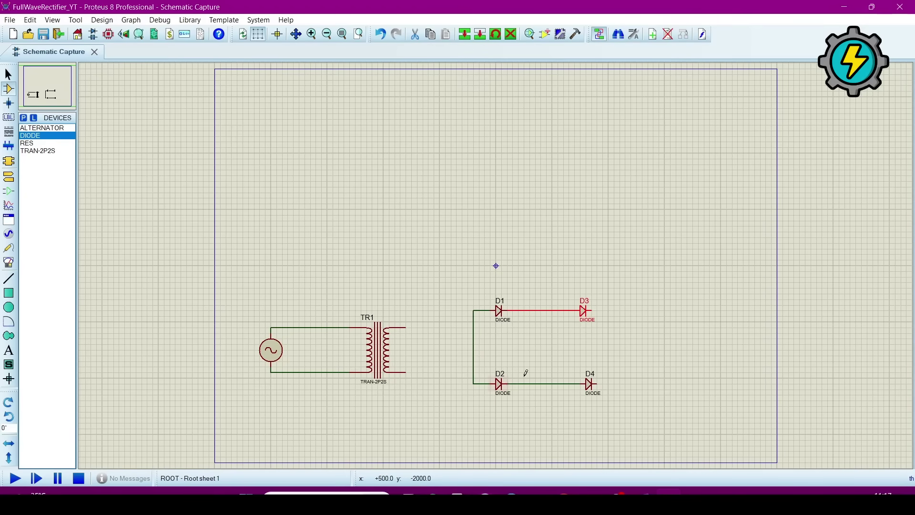
pyautogui.click(600, 382)
pyautogui.click(590, 311)
# Step: Wire TR1's upper secondary pin to the D1–D3 link and lower pin to the D2–D4 link
pyautogui.click(406, 327)
pyautogui.click(406, 294)
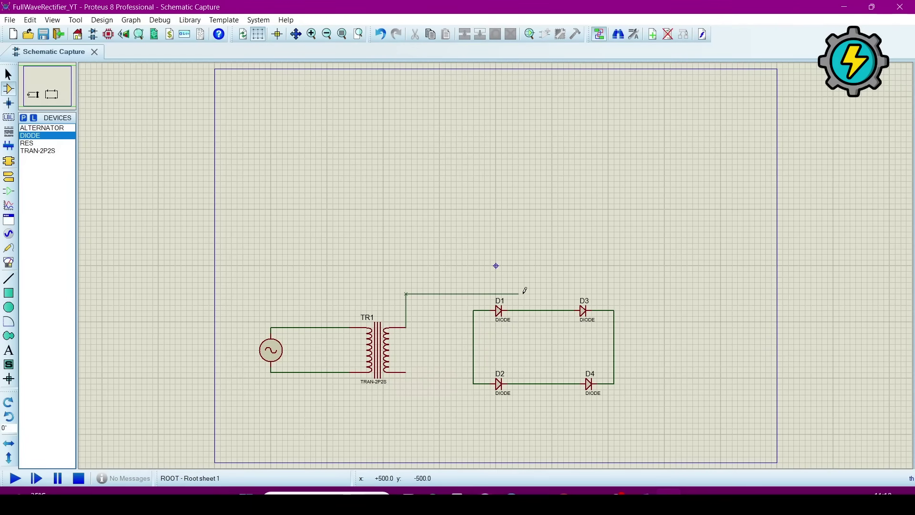
pyautogui.click(541, 310)
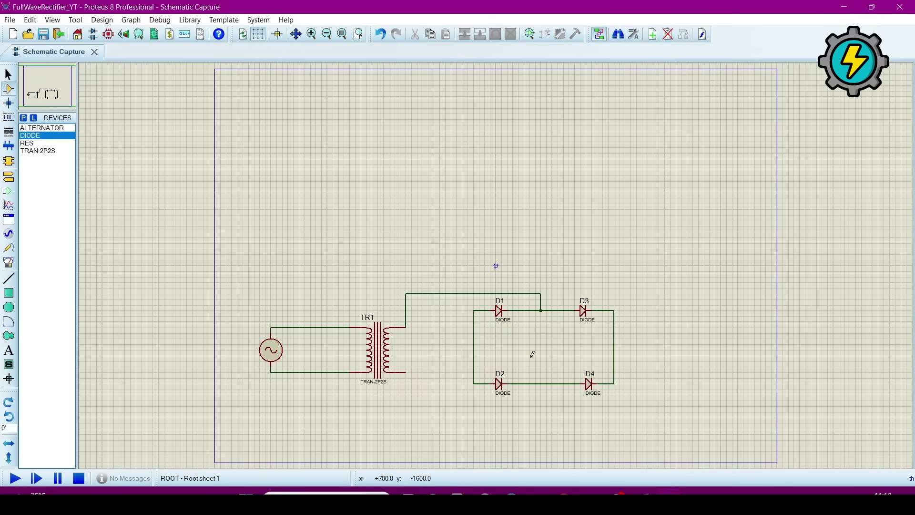
pyautogui.click(408, 372)
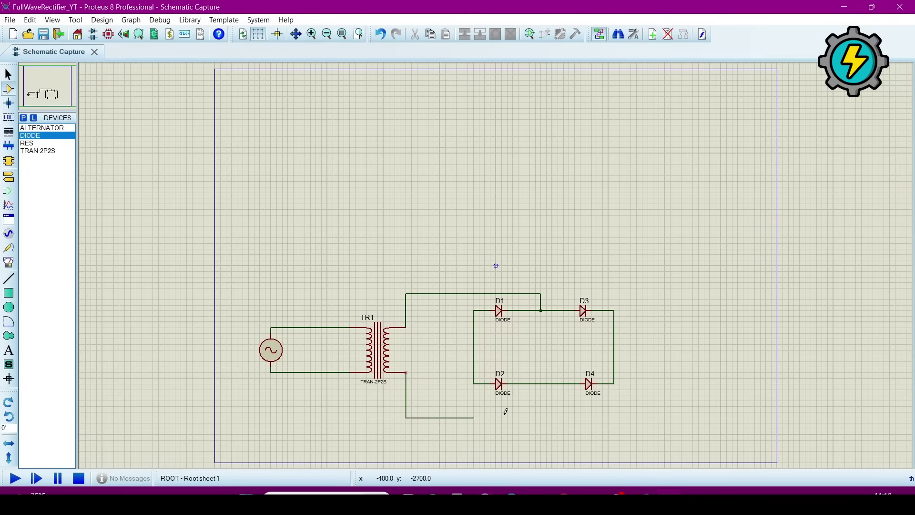
pyautogui.click(540, 383)
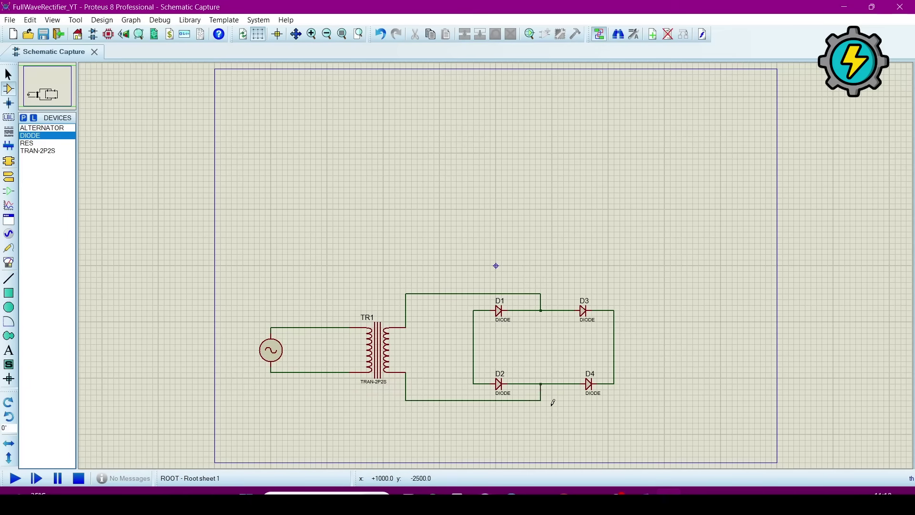
# Step: Place resistor R1 vertically right of the bridge and edit its resistance value
pyautogui.click(45, 145)
pyautogui.click(680, 355)
pyautogui.click(683, 349)
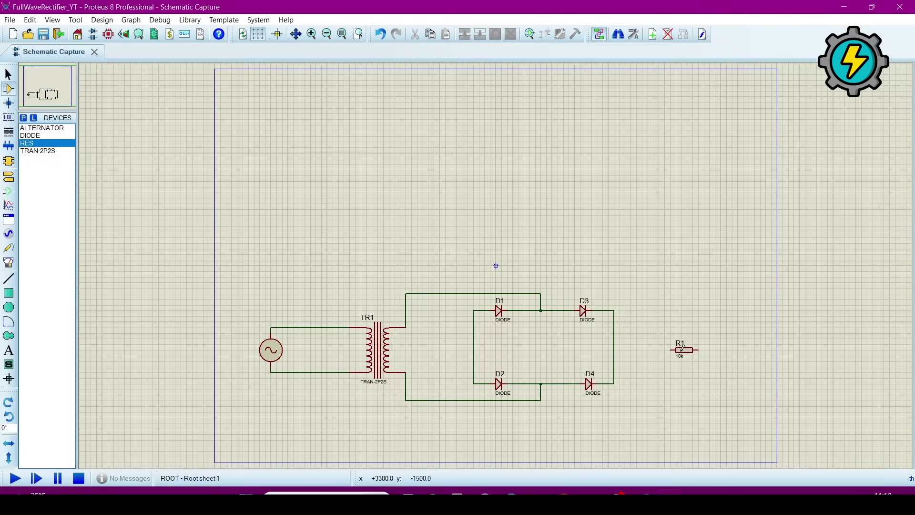
pyautogui.rightClick(692, 348)
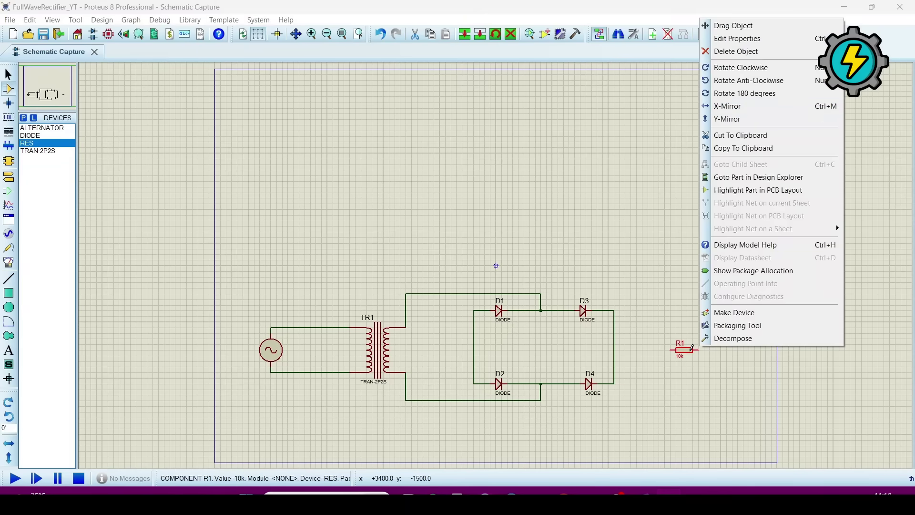
pyautogui.click(741, 67)
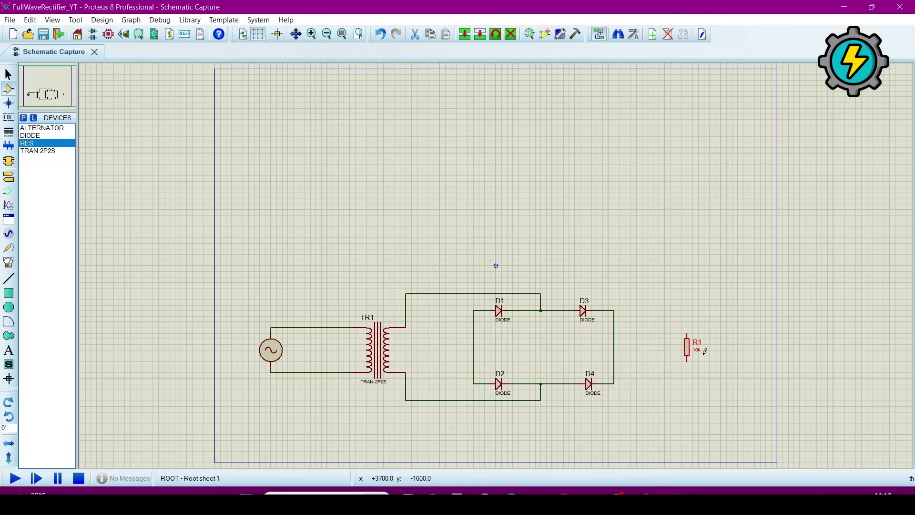
pyautogui.doubleClick(688, 351)
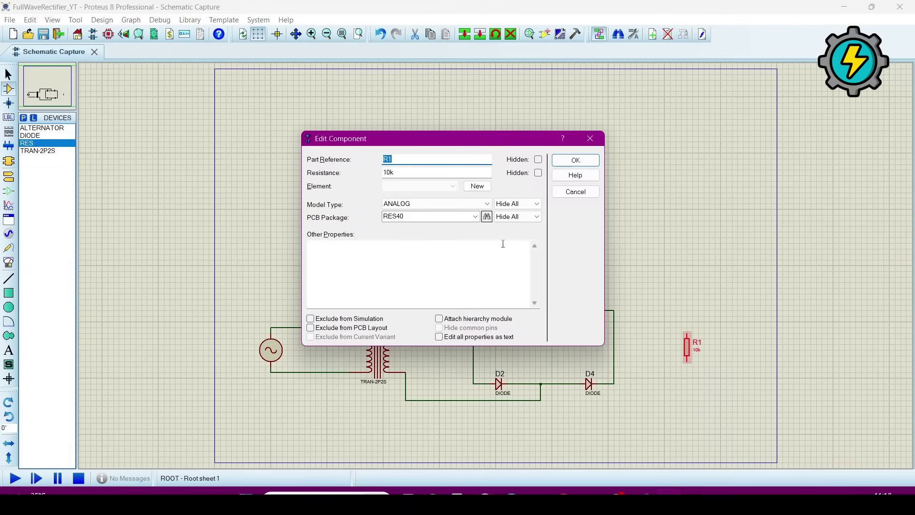
pyautogui.click(399, 173)
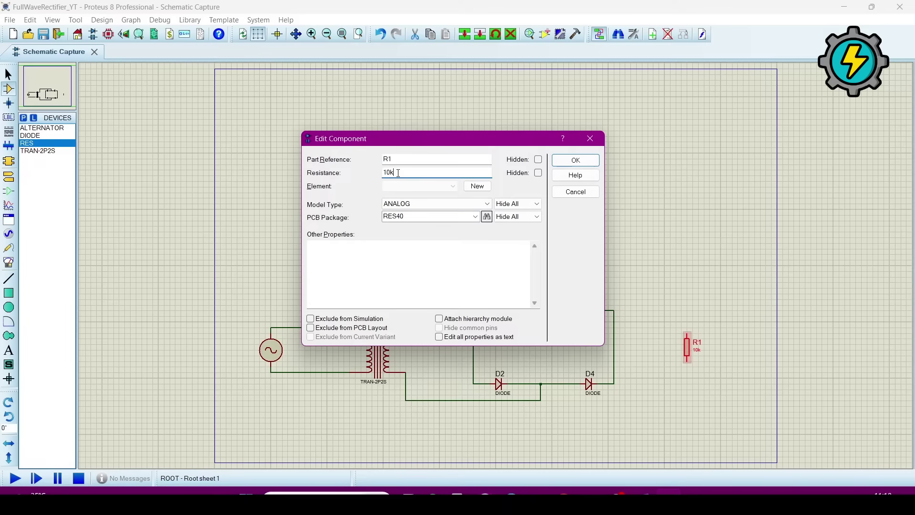
pyautogui.press('Return')
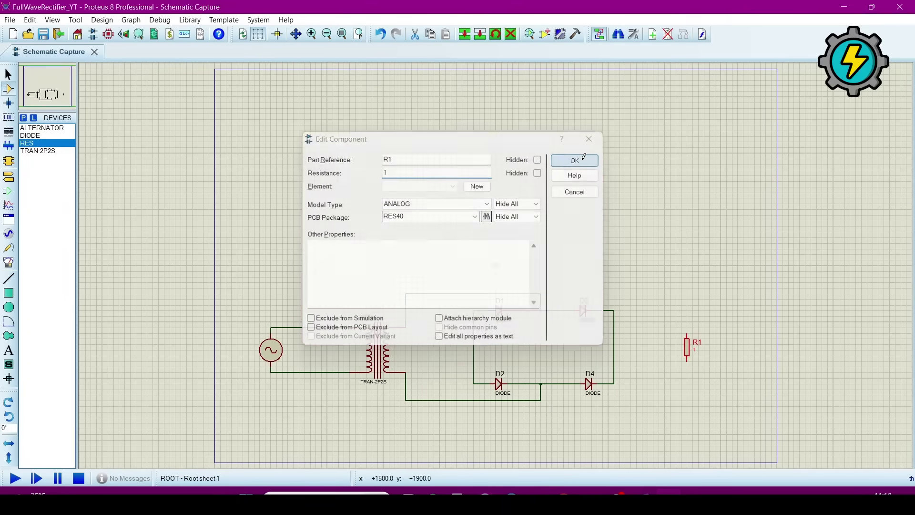
# Step: Wire R1's top pin to the bridge's right side and bottom pin to the left side
pyautogui.click(687, 332)
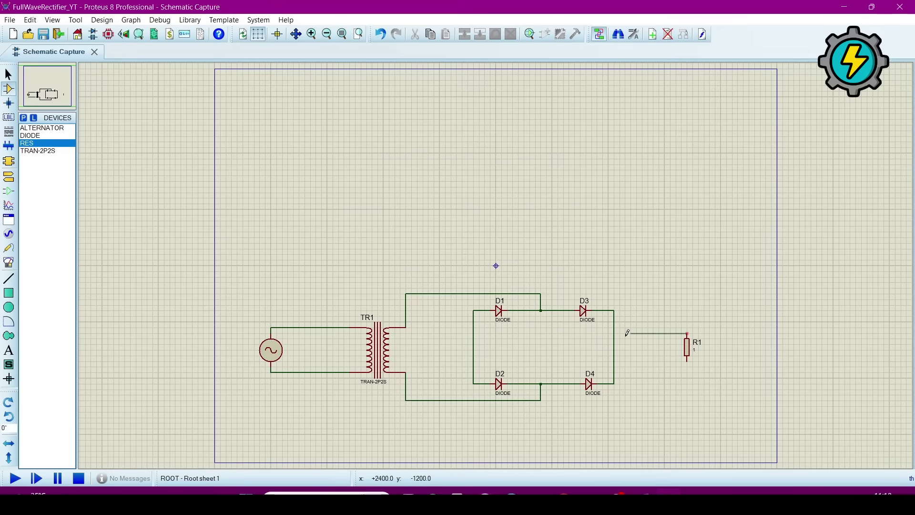
pyautogui.click(615, 333)
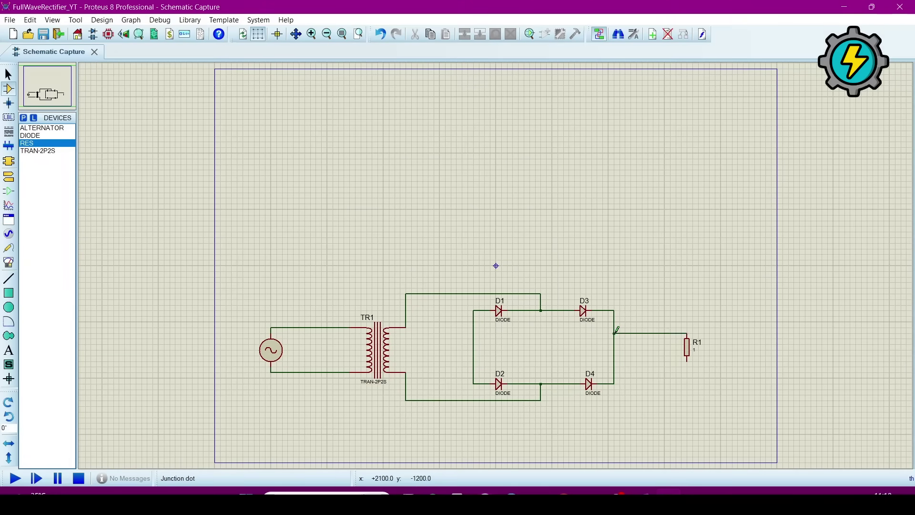
pyautogui.click(687, 361)
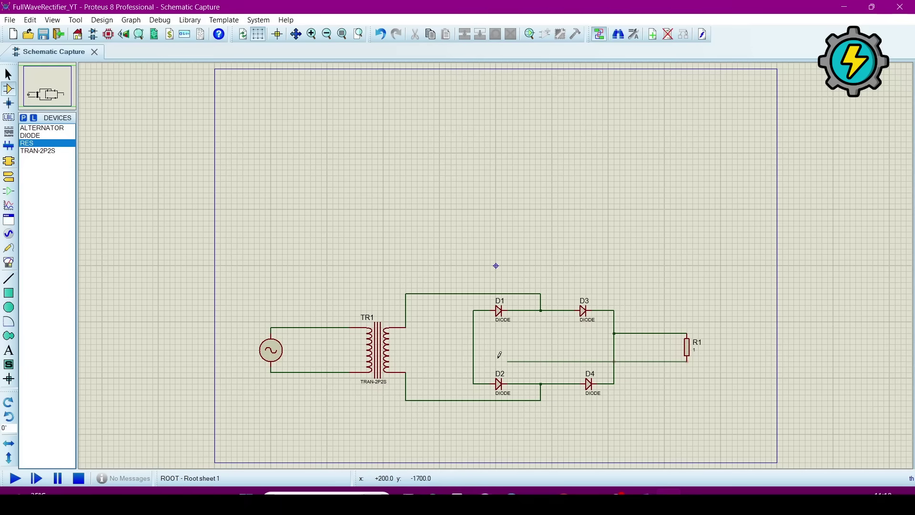
pyautogui.click(474, 361)
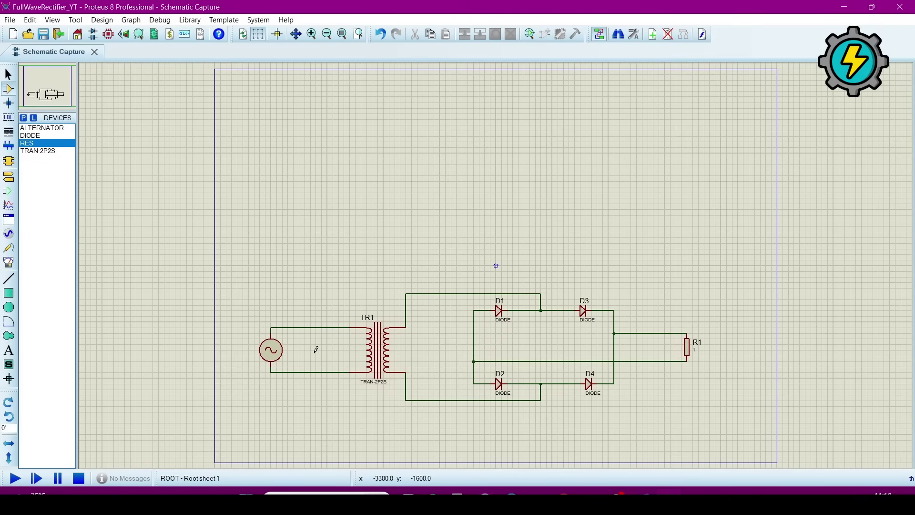
# Step: Set the alternator's amplitude to 50V and frequency to 4Hz
pyautogui.click(273, 353)
pyautogui.click(273, 352)
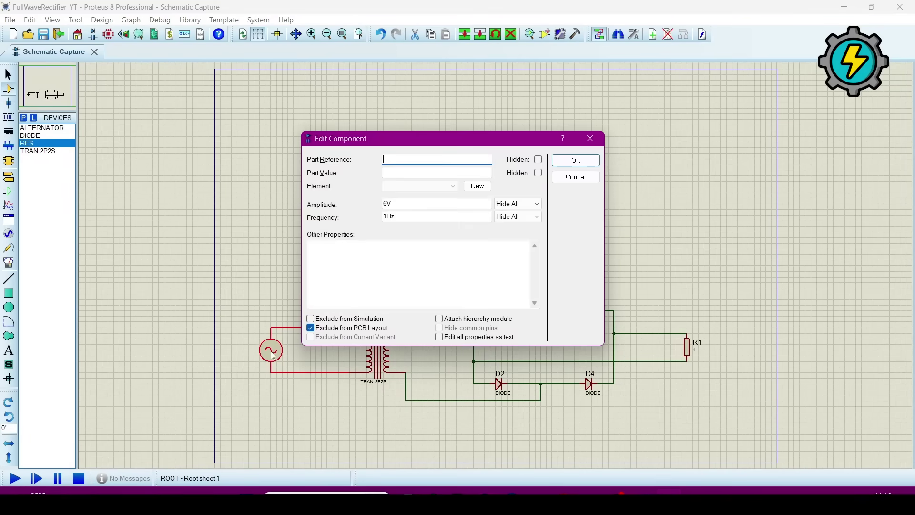
pyautogui.click(386, 205)
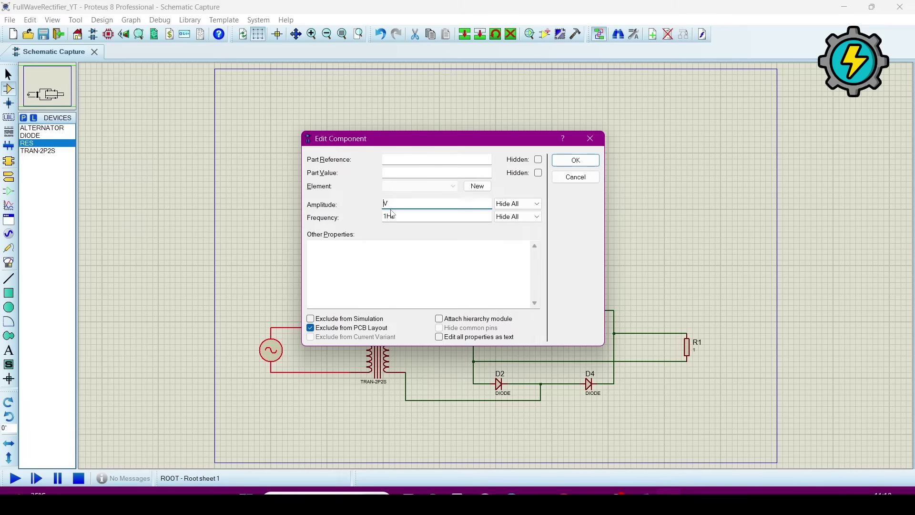
pyautogui.write('50')
pyautogui.click(388, 218)
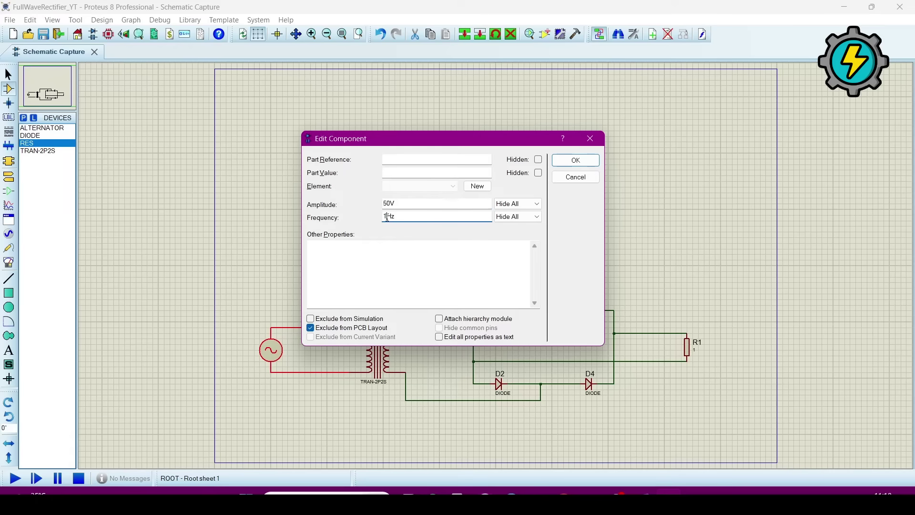
pyautogui.click(587, 159)
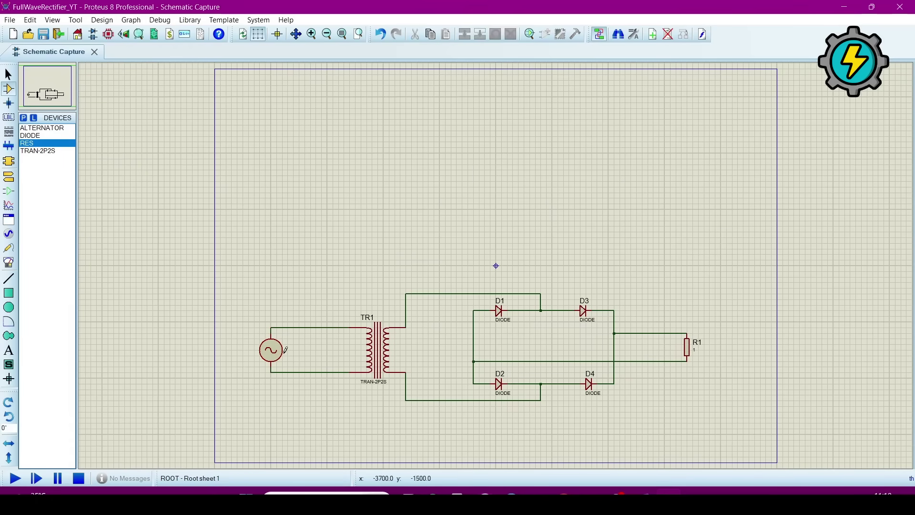
# Step: Run the rectifier simulation briefly, then stop it
pyautogui.click(15, 478)
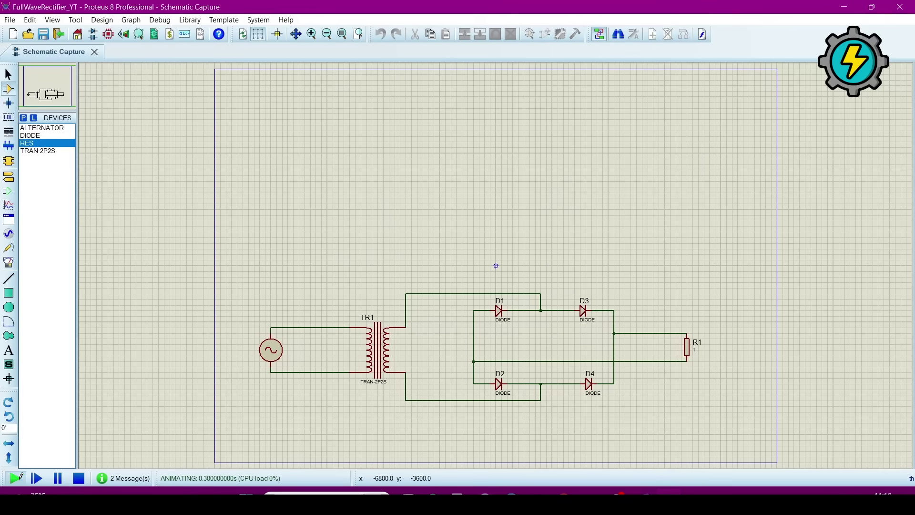
pyautogui.click(79, 478)
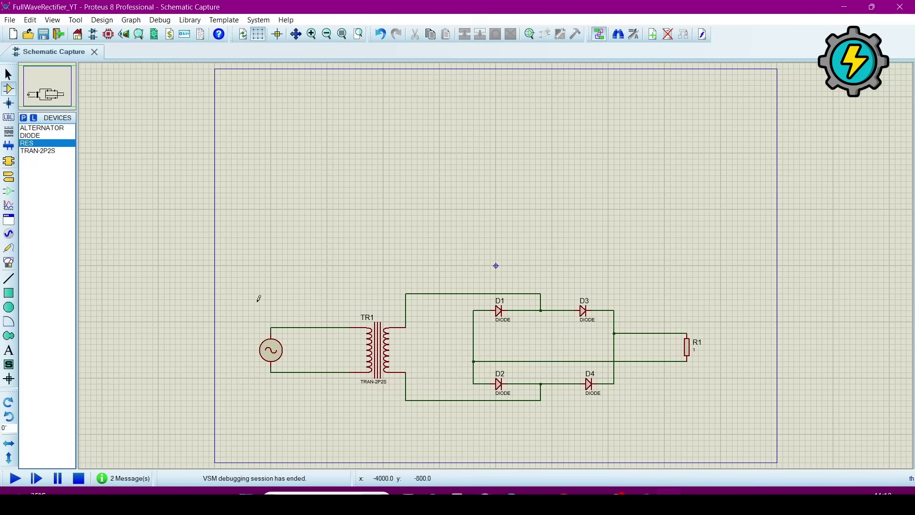
# Step: Place VOLTAGE probes on the AC source's top wire and on the wire above R1
pyautogui.click(10, 249)
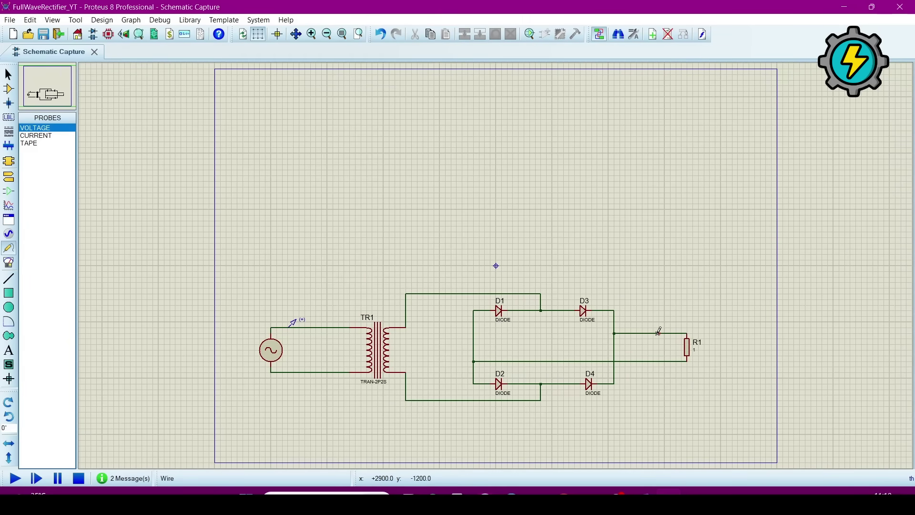
pyautogui.click(659, 333)
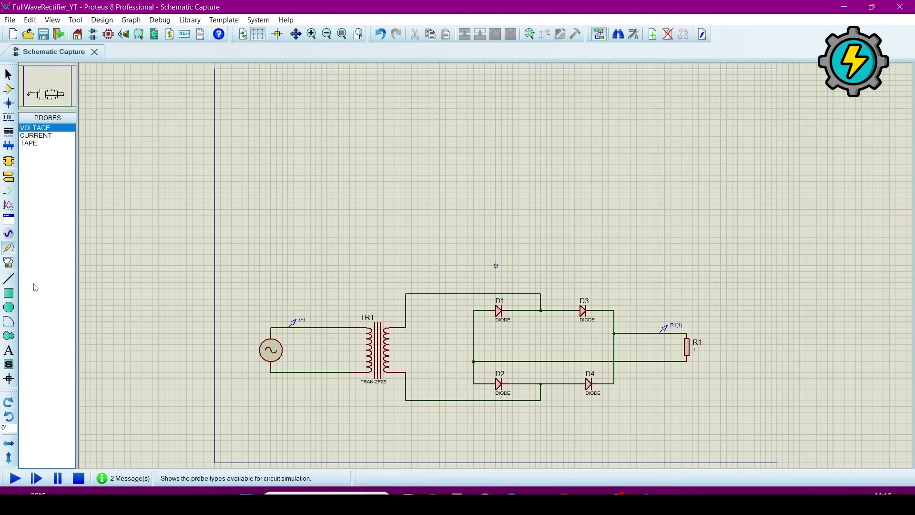
# Step: Draw an ANALOGUE graph above the transformer side, enlarge it, and outline a second graph to its right
pyautogui.click(8, 206)
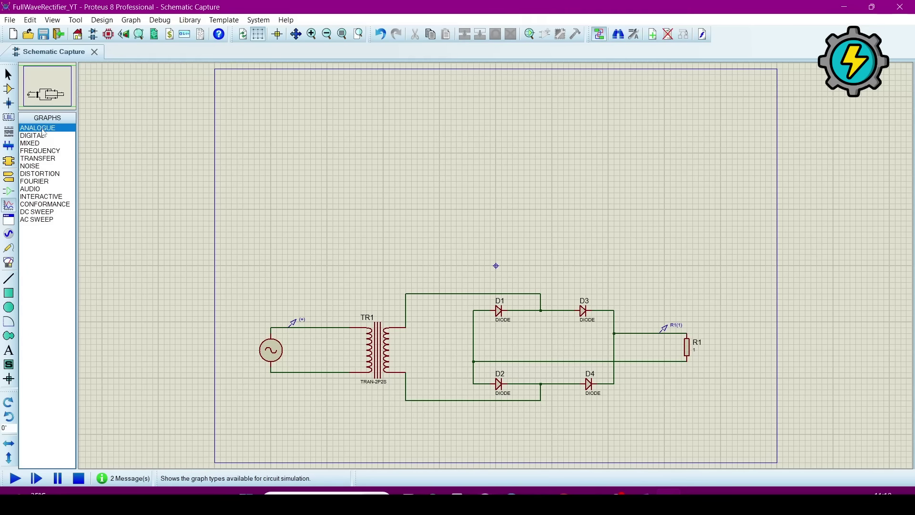
pyautogui.moveTo(283, 181); pyautogui.dragTo(488, 276)
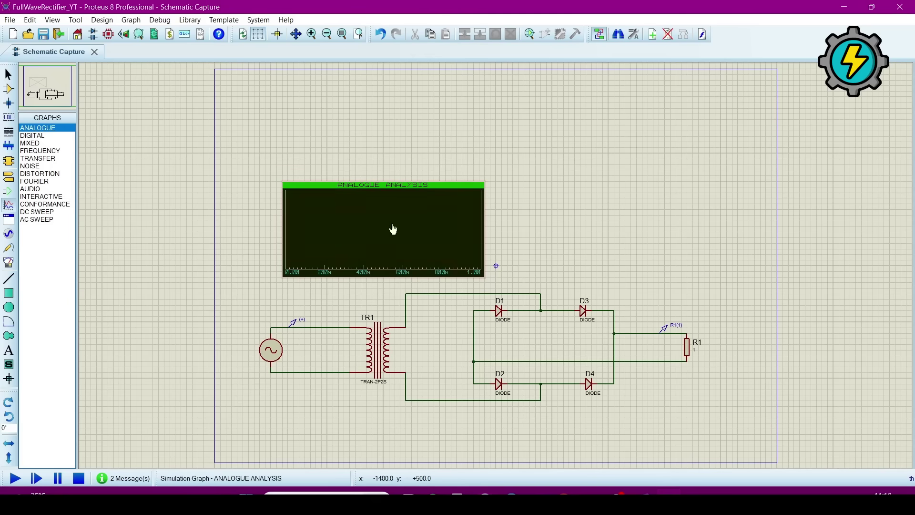
pyautogui.click(296, 202)
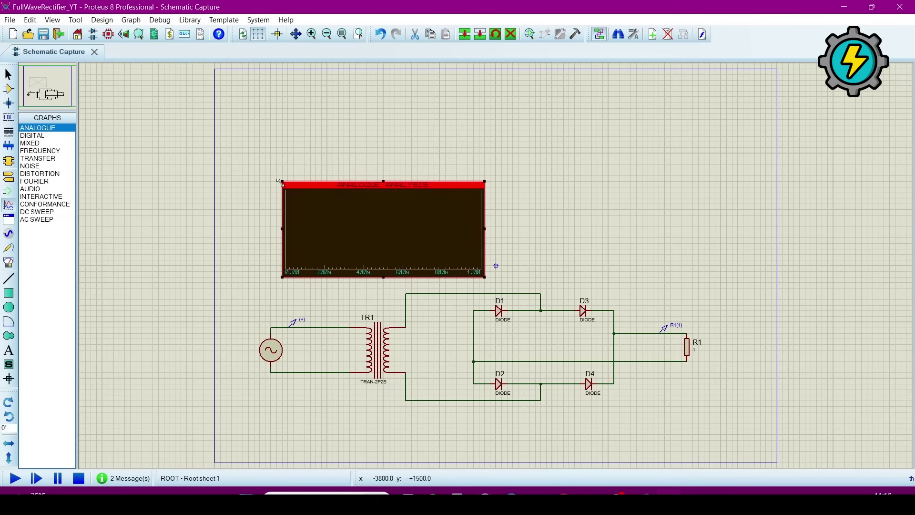
pyautogui.moveTo(283, 181); pyautogui.dragTo(277, 147)
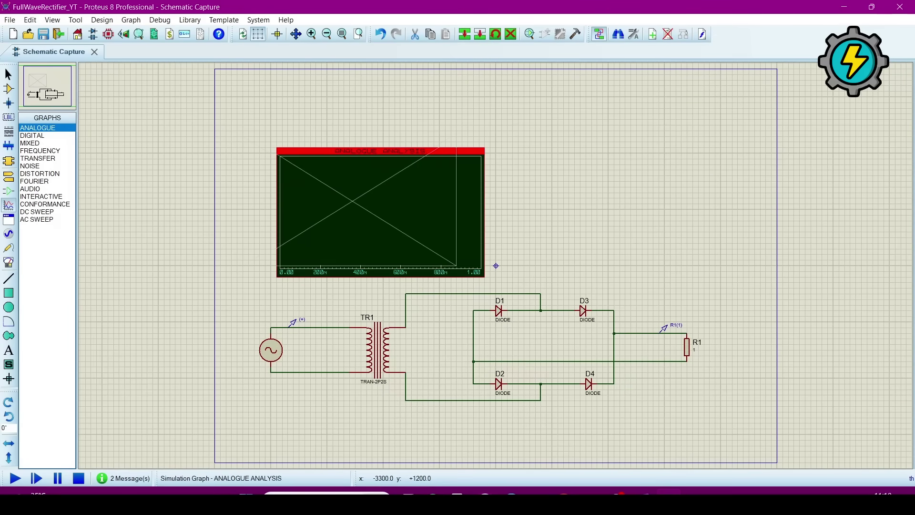
pyautogui.moveTo(337, 216); pyautogui.dragTo(303, 205)
pyautogui.click(562, 204)
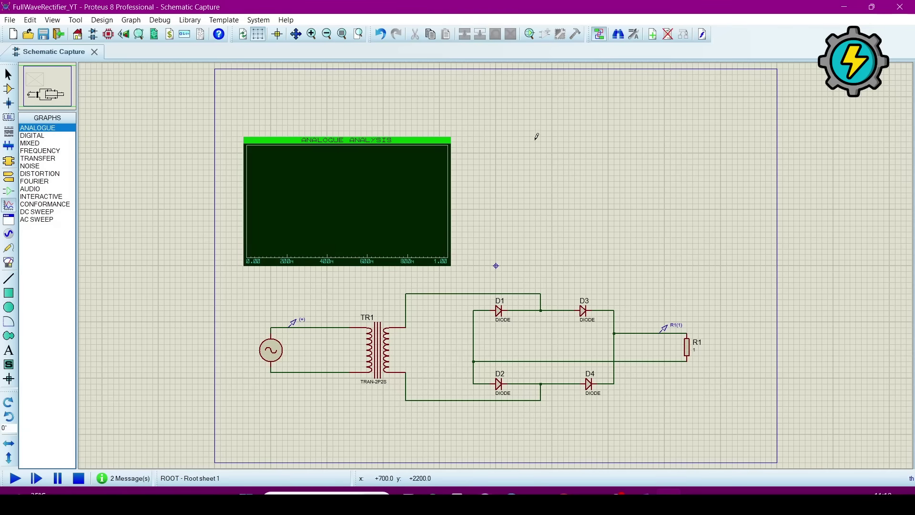
pyautogui.moveTo(535, 136); pyautogui.dragTo(744, 265)
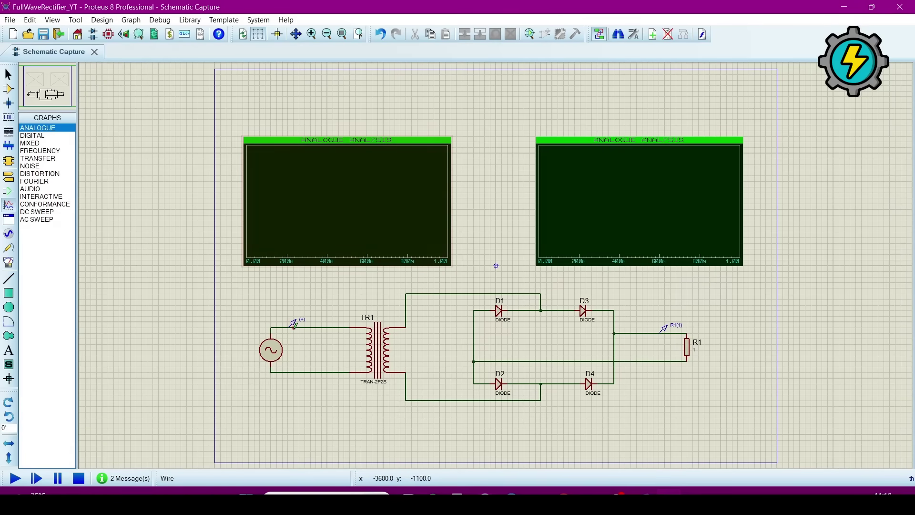
# Step: Drag the (+) source probe onto the left graph and the R1(1) probe onto the right graph
pyautogui.click(293, 329)
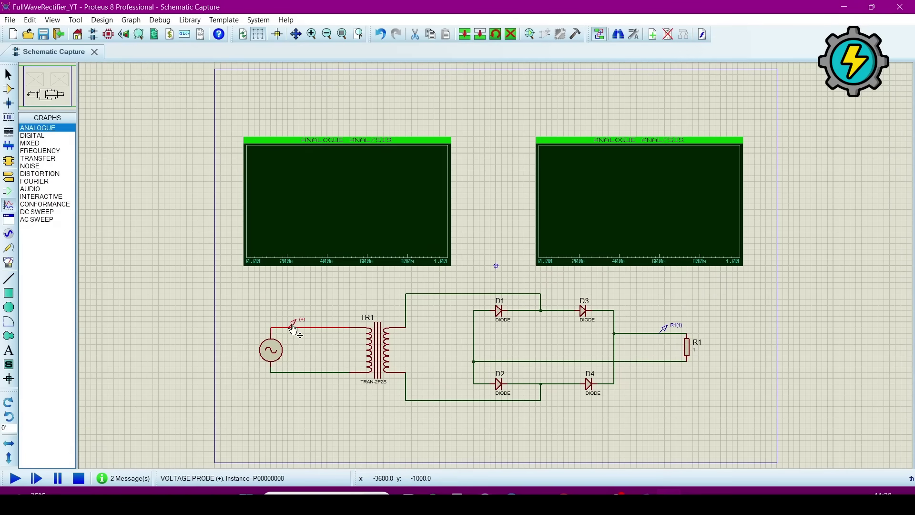
pyautogui.moveTo(294, 329); pyautogui.dragTo(302, 204)
pyautogui.click(664, 328)
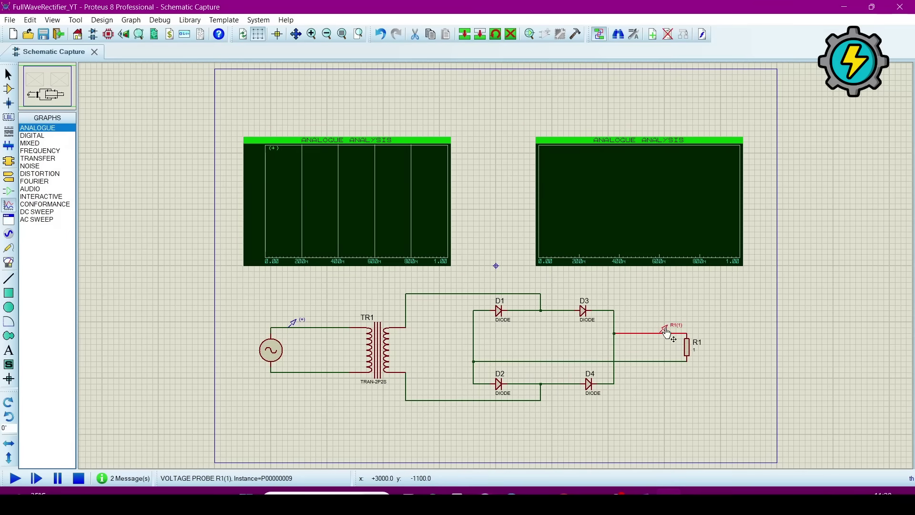
pyautogui.moveTo(660, 271)
pyautogui.mouseDown()
pyautogui.moveTo(638, 207)
pyautogui.moveTo(602, 248)
pyautogui.mouseUp()
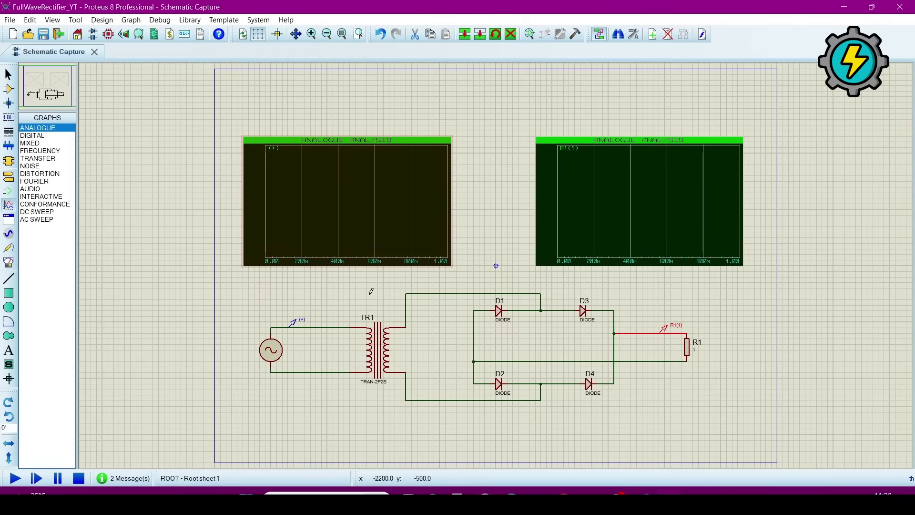
# Step: Run and stop the simulation, then Simulate Graph on the left input and right output graphs
pyautogui.click(14, 478)
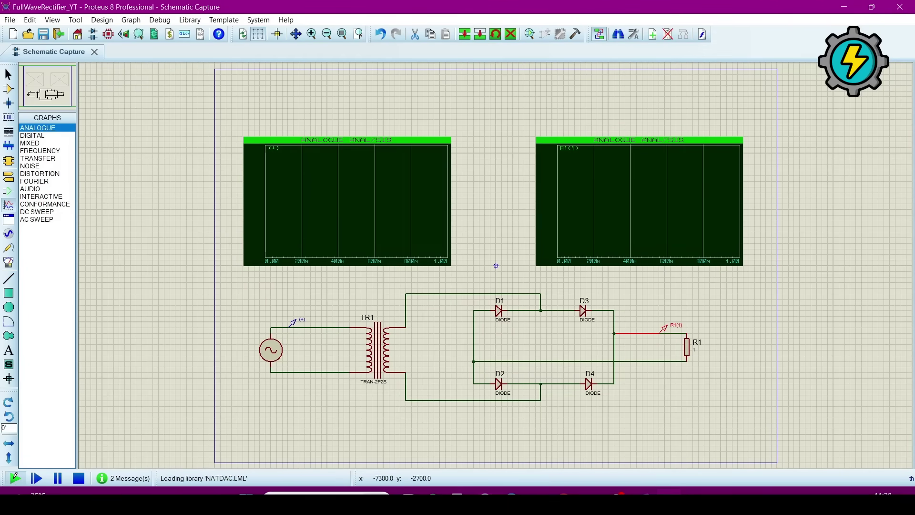
pyautogui.click(79, 478)
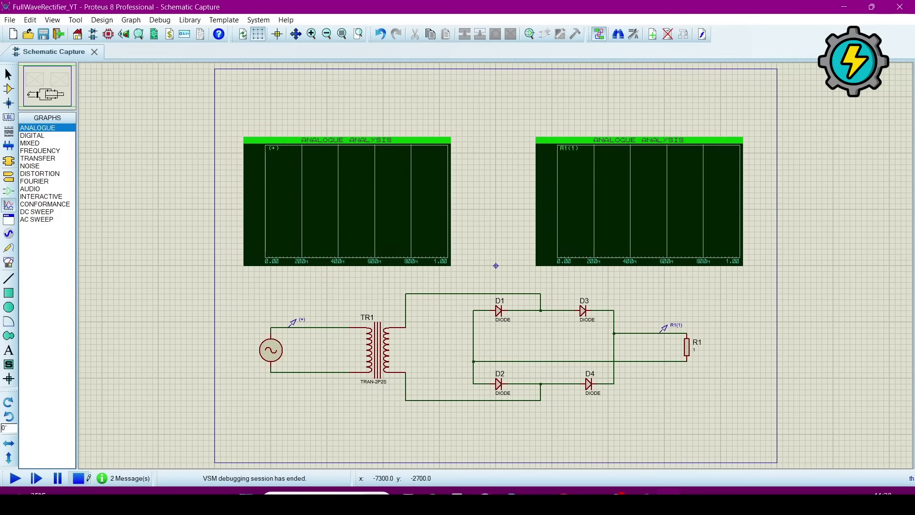
pyautogui.rightClick(311, 216)
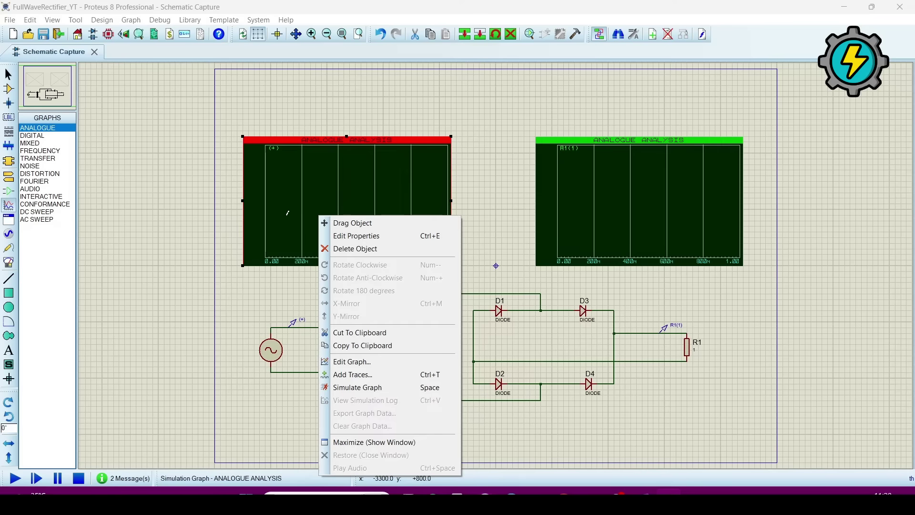
pyautogui.click(335, 387)
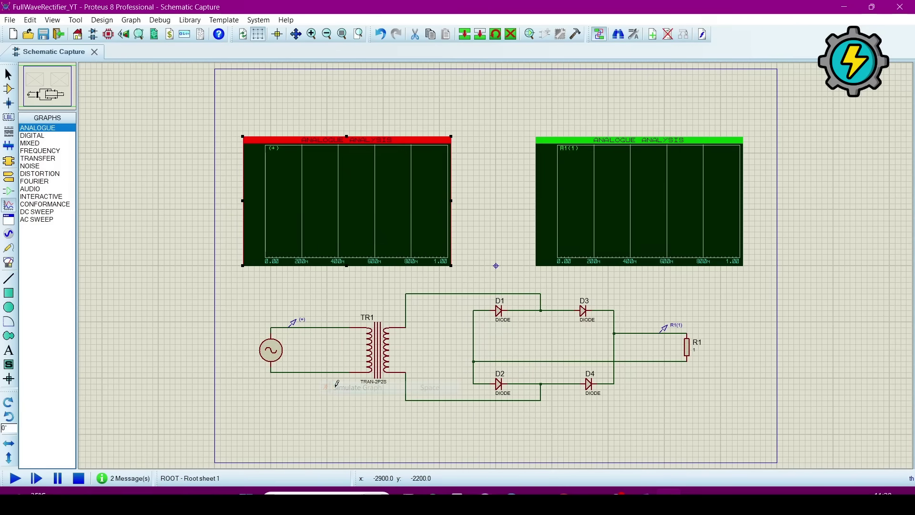
pyautogui.rightClick(607, 193)
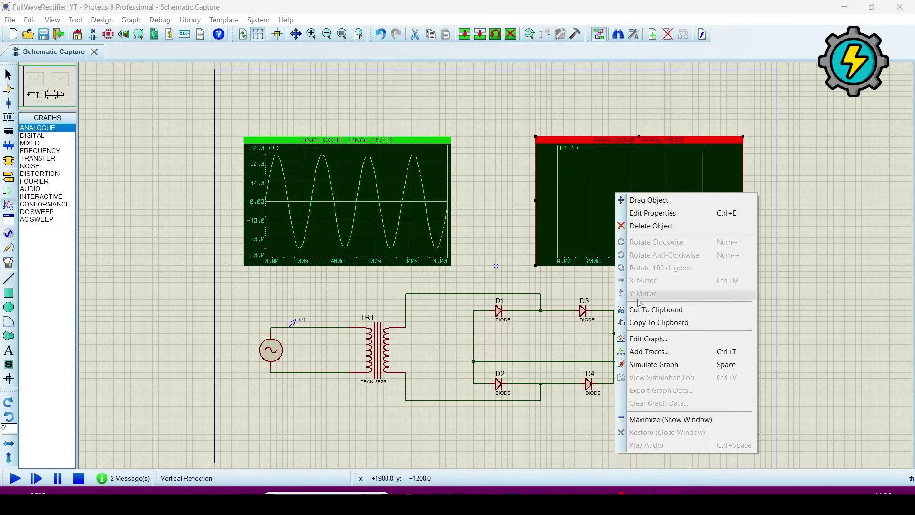
pyautogui.click(637, 368)
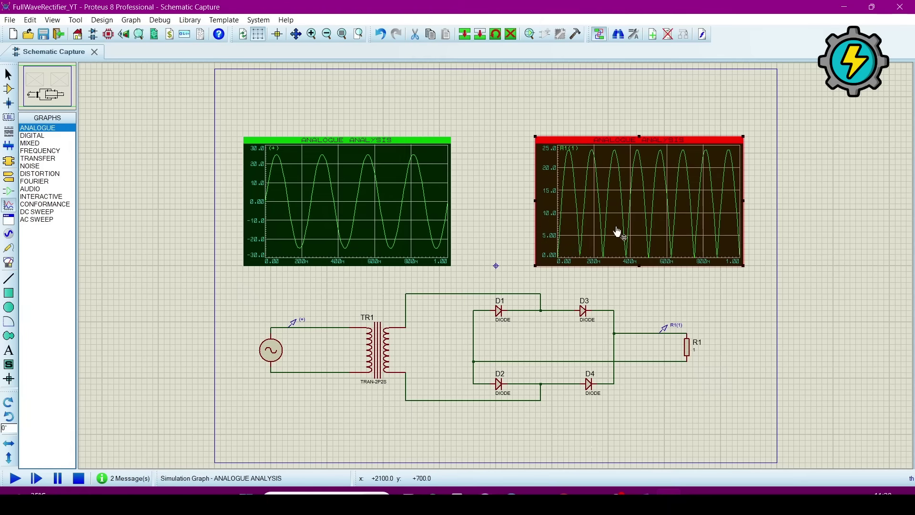
# Step: Set the AC source to 311V amplitude and 50Hz frequency
pyautogui.click(494, 203)
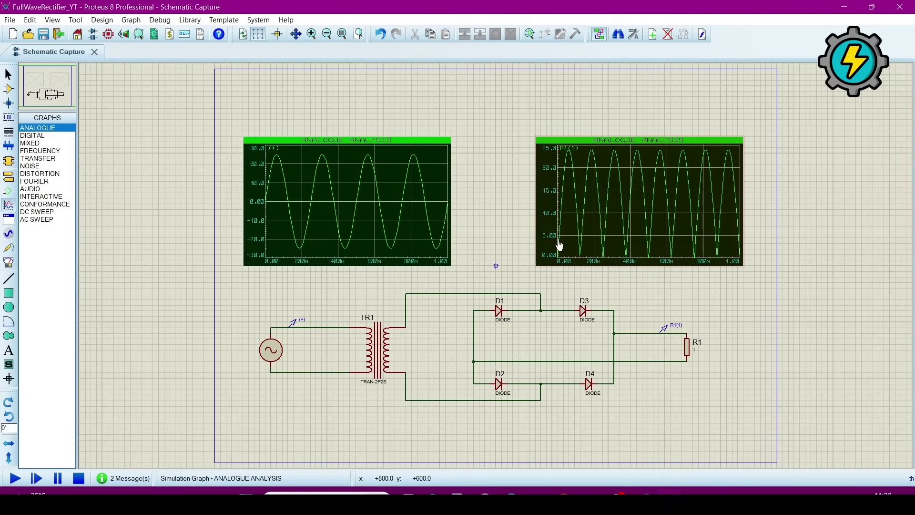
pyautogui.doubleClick(271, 359)
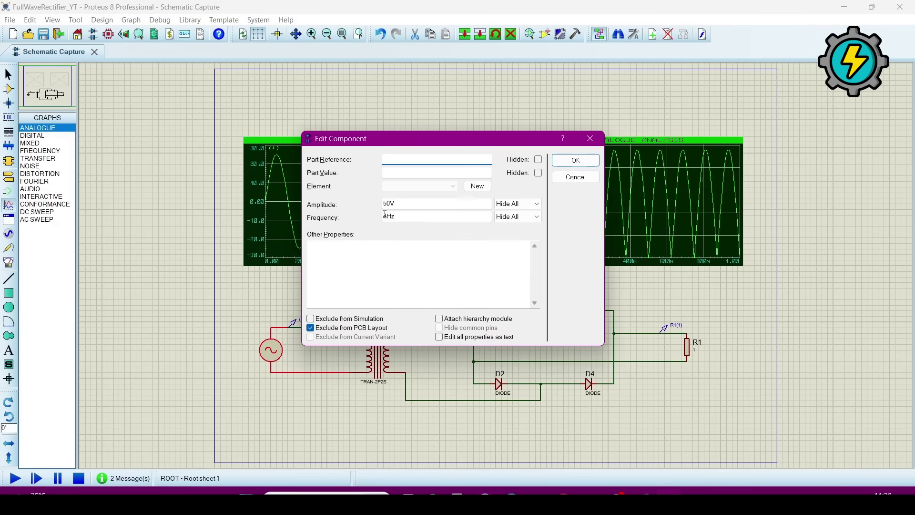
pyautogui.click(390, 203)
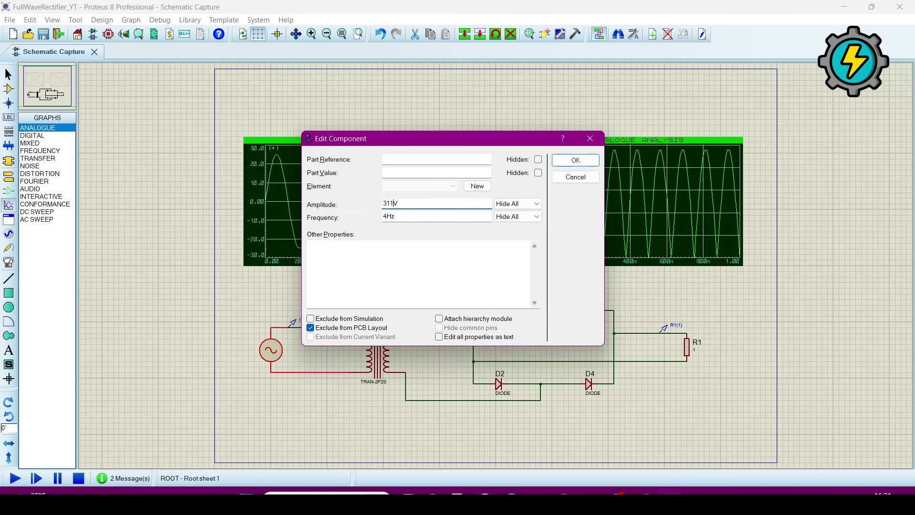
pyautogui.click(385, 216)
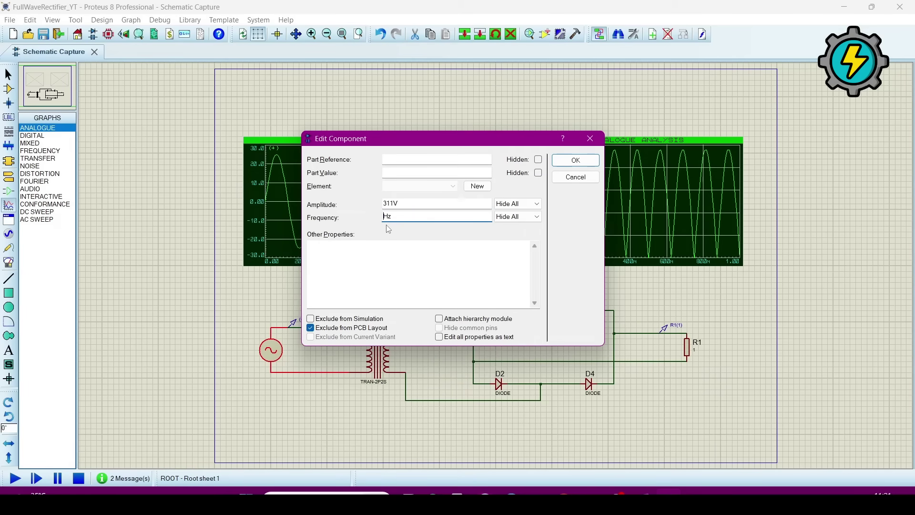
pyautogui.write('50')
pyautogui.click(575, 160)
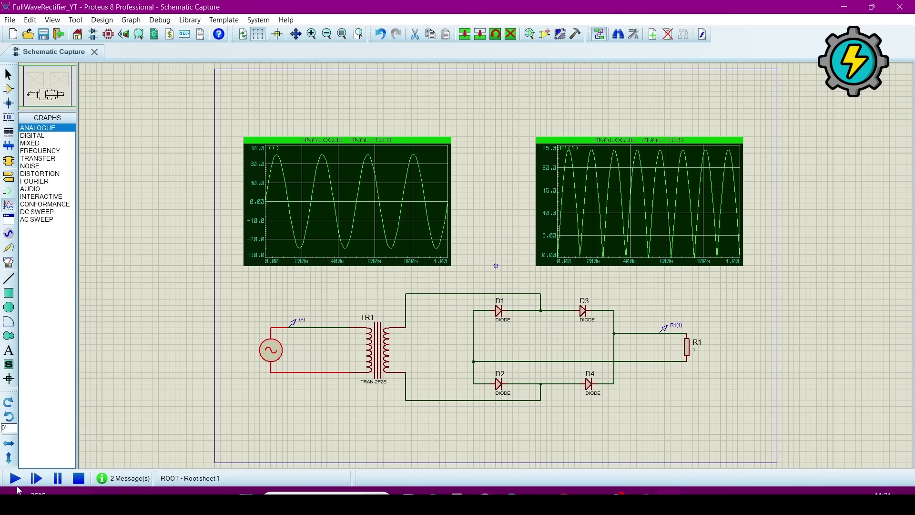
# Step: Rerun the simulation and re-simulate both the input and output graphs at 50Hz
pyautogui.click(15, 478)
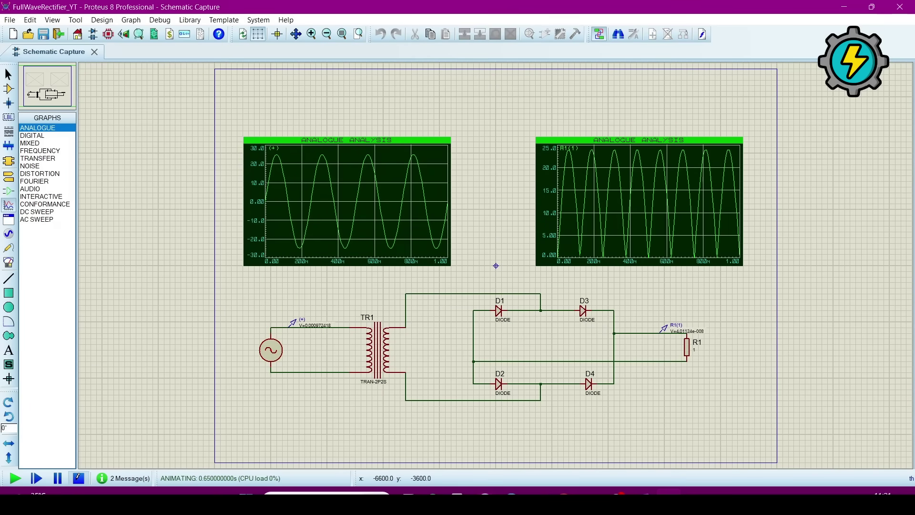
pyautogui.click(78, 478)
pyautogui.rightClick(338, 201)
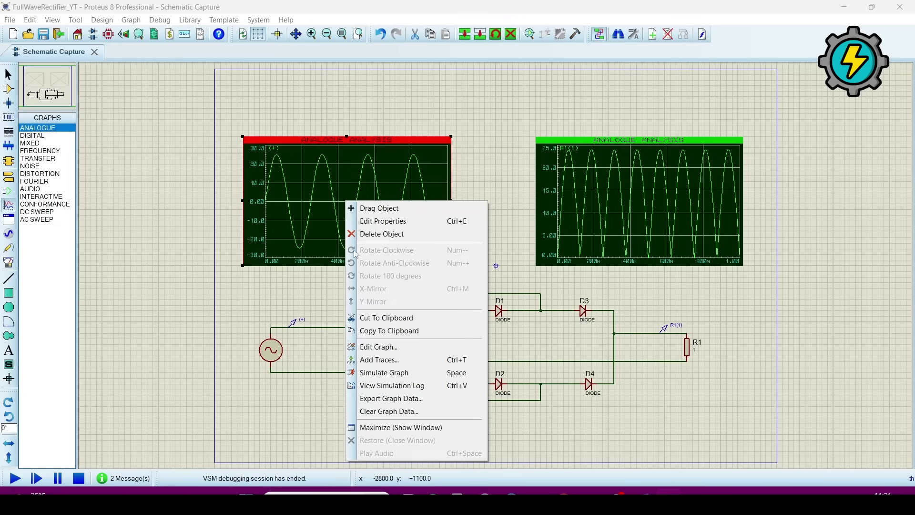
pyautogui.click(379, 381)
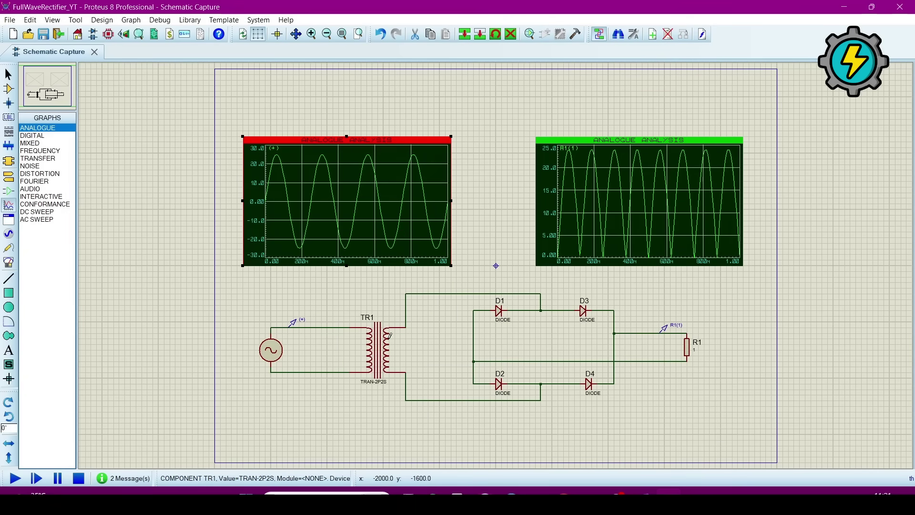
pyautogui.rightClick(630, 214)
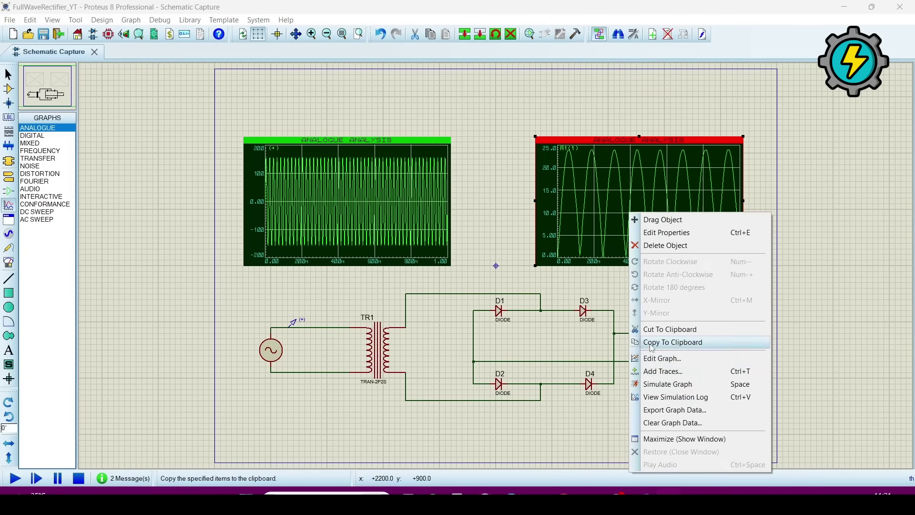
pyautogui.click(649, 384)
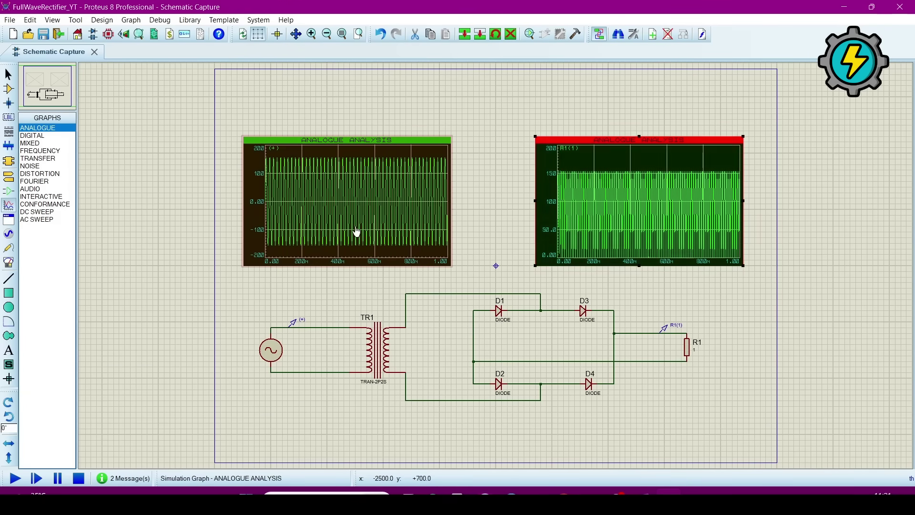
# Step: Zoom in and out to inspect the dense input sine and rectified output peaking near 150 V
pyautogui.press('F6')
pyautogui.press('F6')
pyautogui.press('F6')
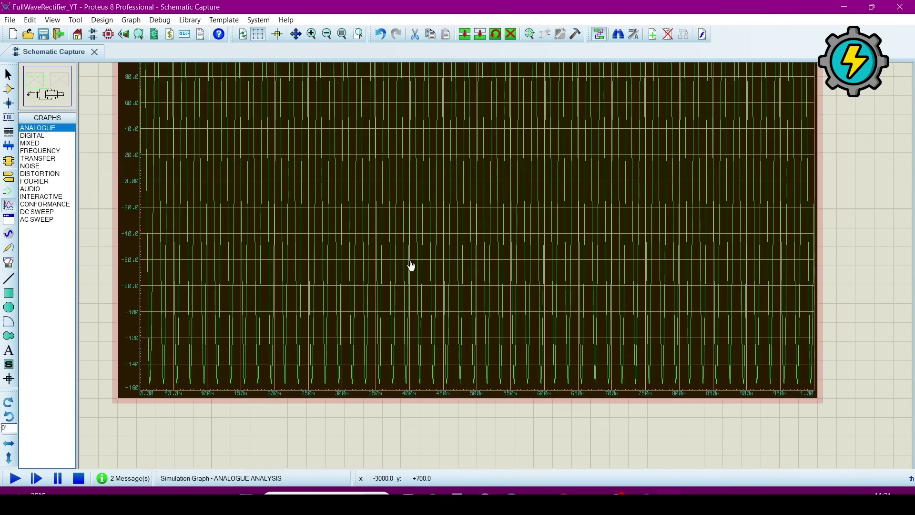
pyautogui.press('F7')
pyautogui.press('F7')
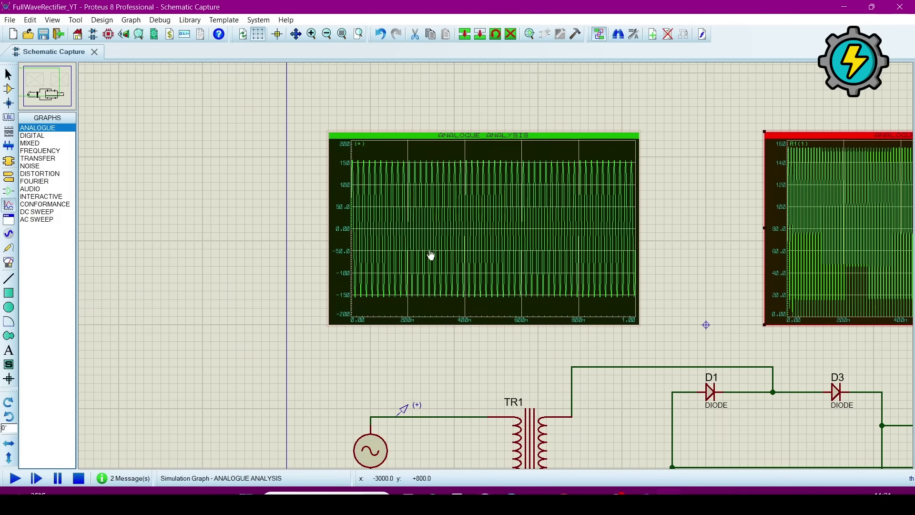
pyautogui.click(327, 34)
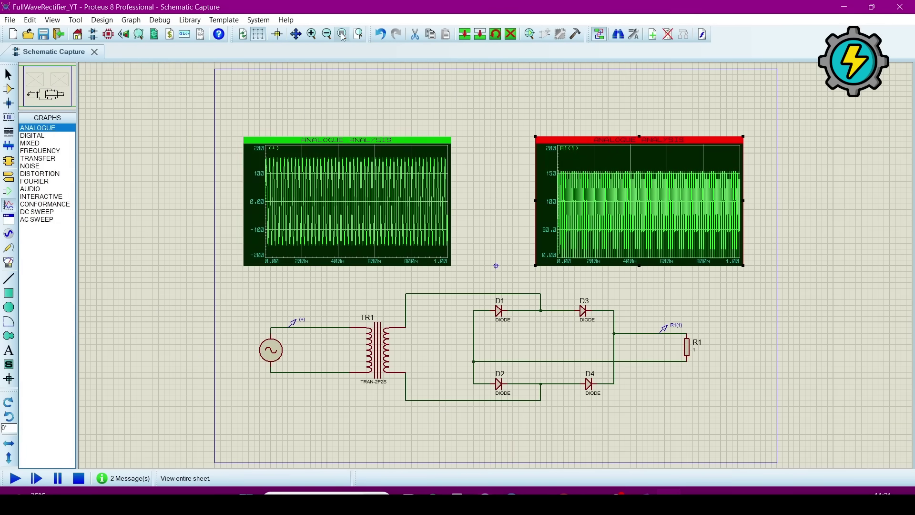
pyautogui.press('F6')
pyautogui.press('F6')
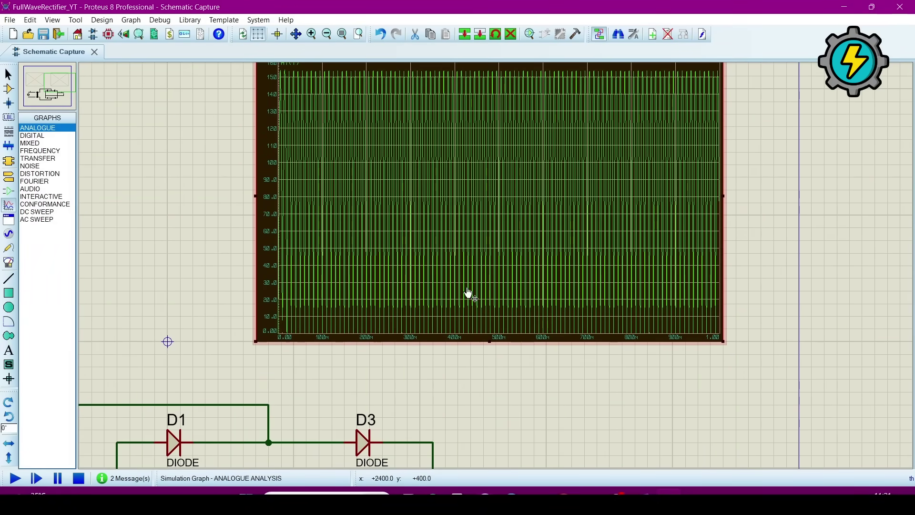
pyautogui.scroll(-1, 489, 292)
pyautogui.scroll(-1, 505, 293)
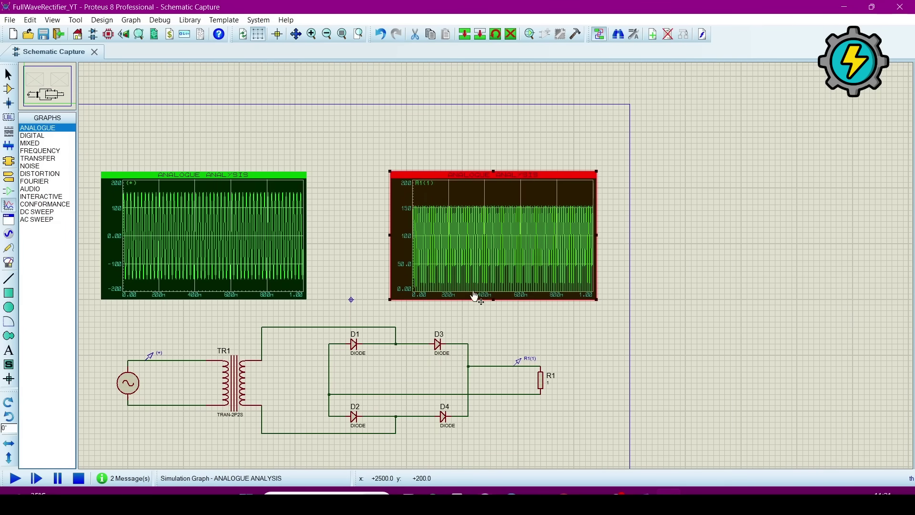
pyautogui.scroll(-1, 415, 305)
pyautogui.scroll(1, 497, 272)
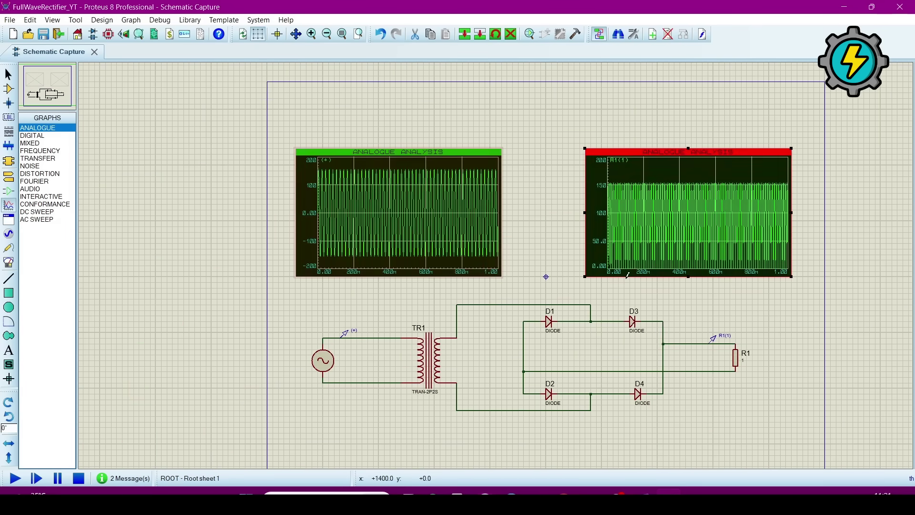
pyautogui.scroll(1, 462, 261)
pyautogui.scroll(-1, 403, 251)
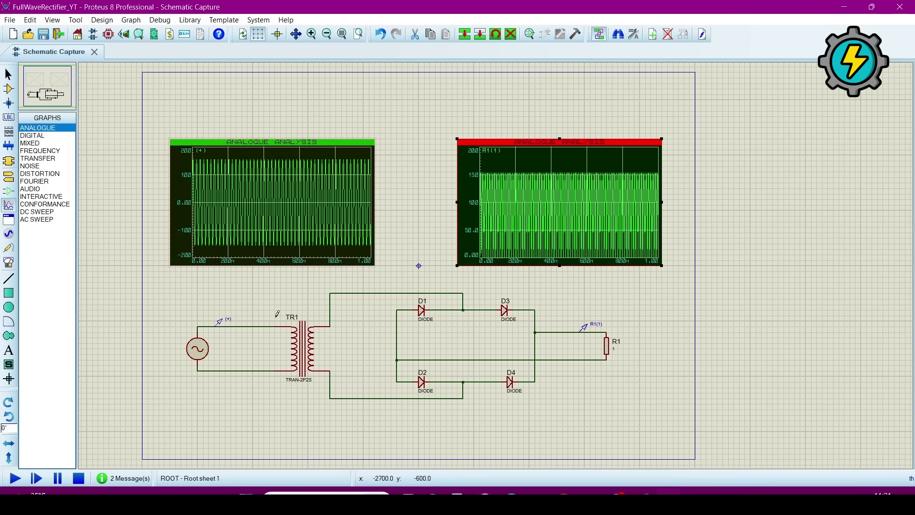
# Step: Change the AC source frequency from 50Hz to 4Hz, keeping the 311V amplitude
pyautogui.doubleClick(203, 355)
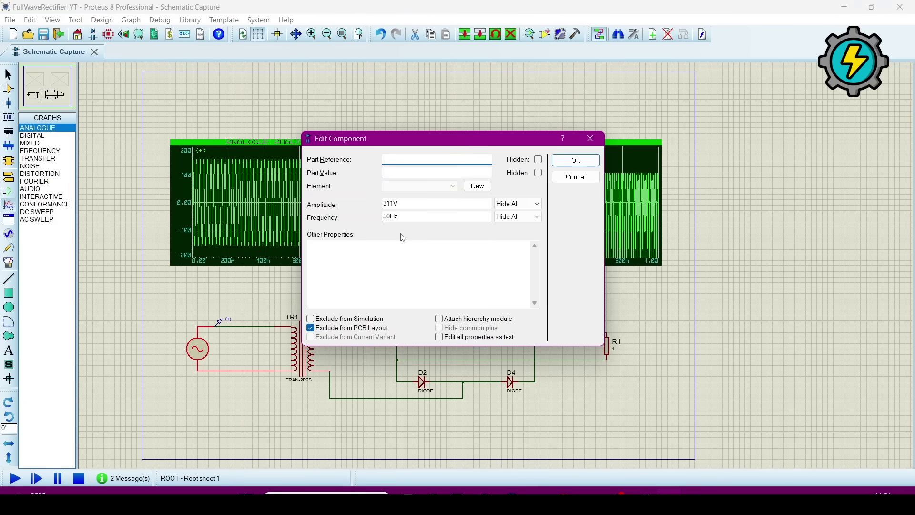
pyautogui.click(391, 217)
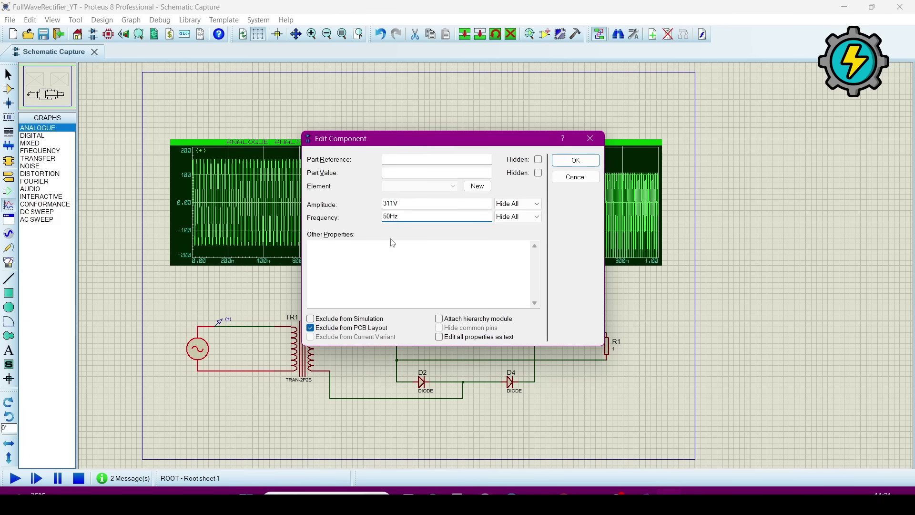
pyautogui.press('BackSpace')
pyautogui.press('BackSpace')
pyautogui.write('1')
pyautogui.click(572, 160)
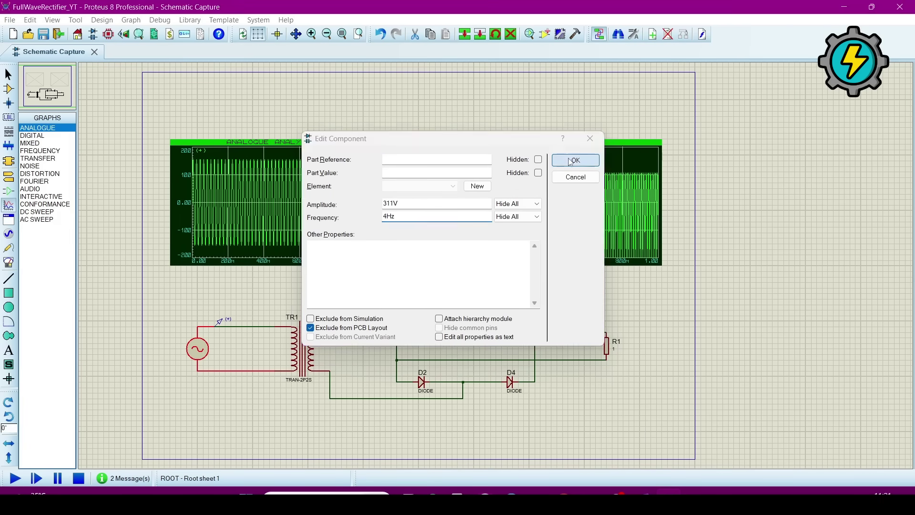
# Step: Run the simulation and re-simulate both graphs, showing four input sine cycles and eight rectified pulses
pyautogui.click(15, 478)
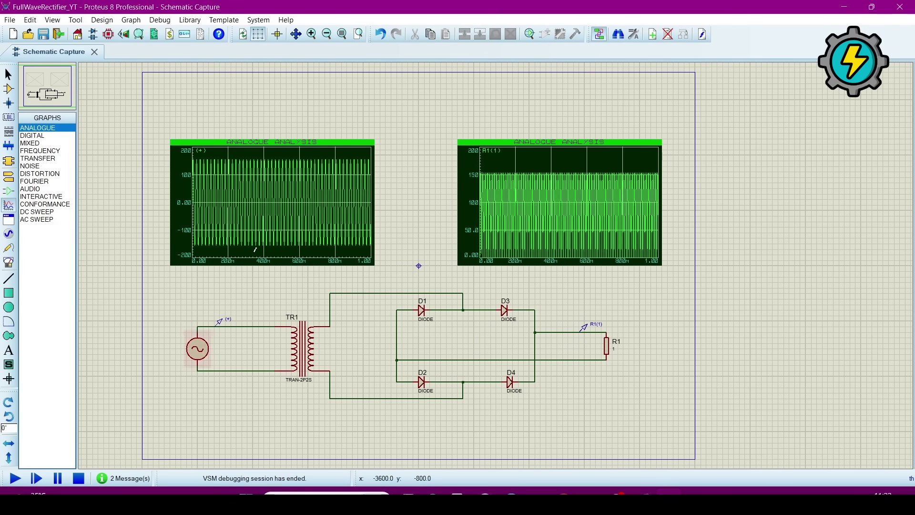
pyautogui.rightClick(283, 203)
pyautogui.click(329, 374)
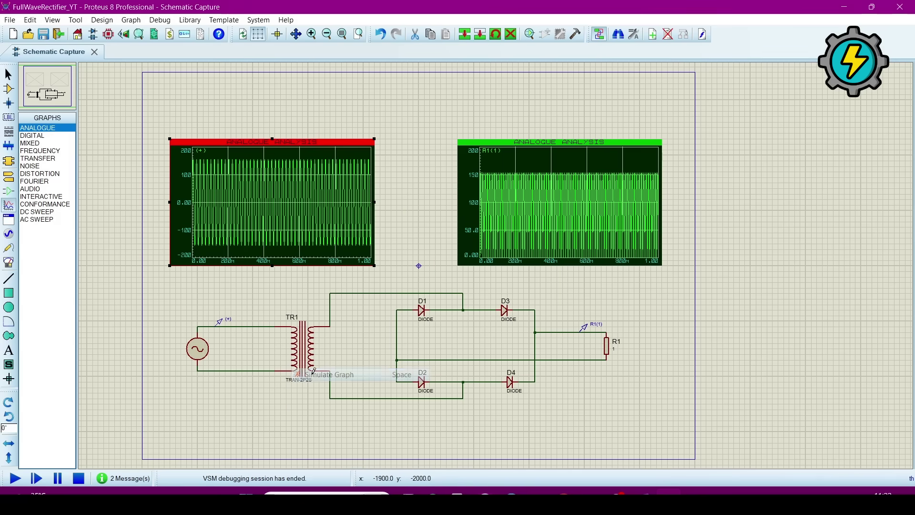
pyautogui.rightClick(576, 200)
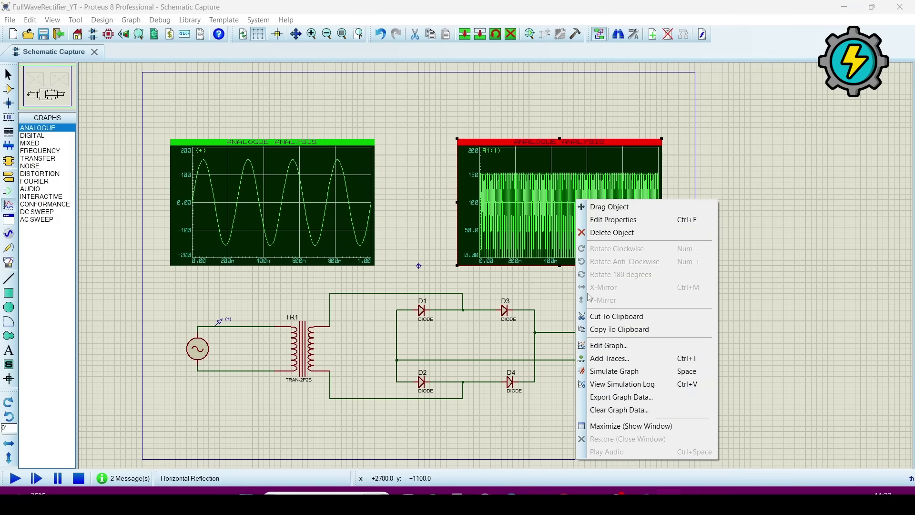
pyautogui.click(608, 371)
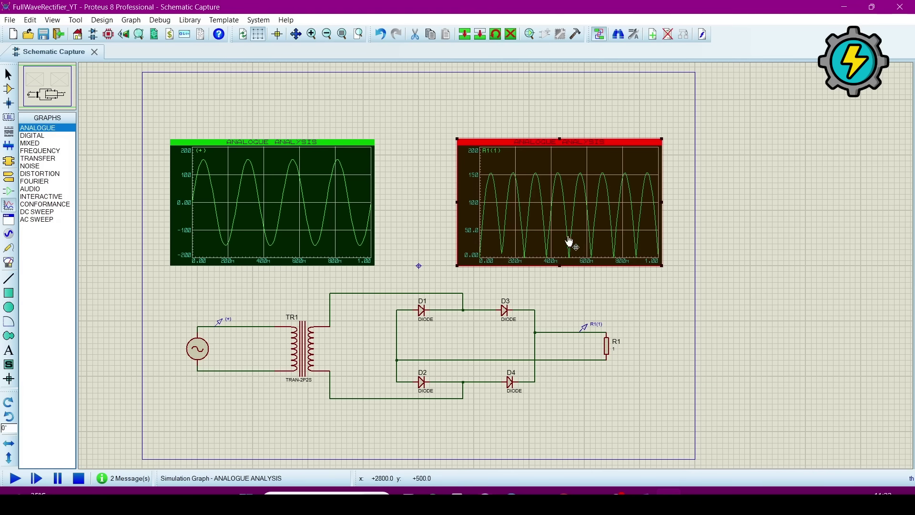
pyautogui.click(295, 230)
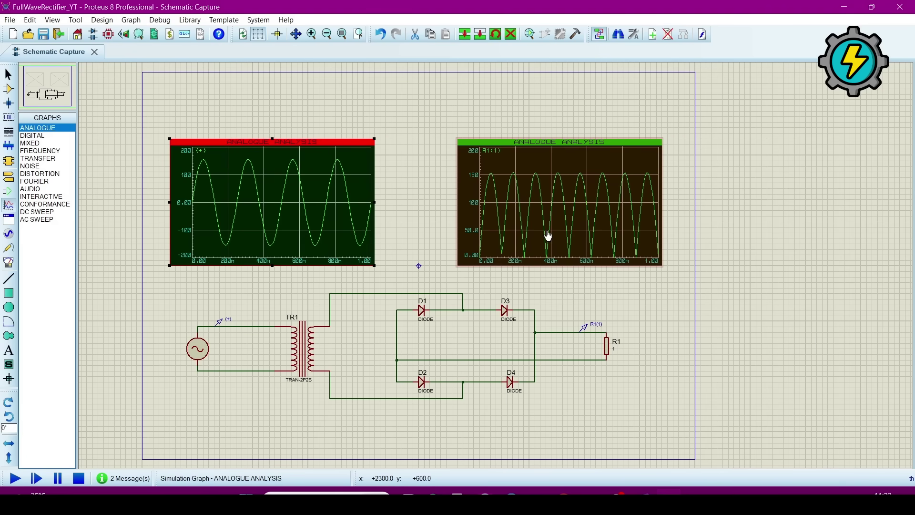
pyautogui.click(567, 276)
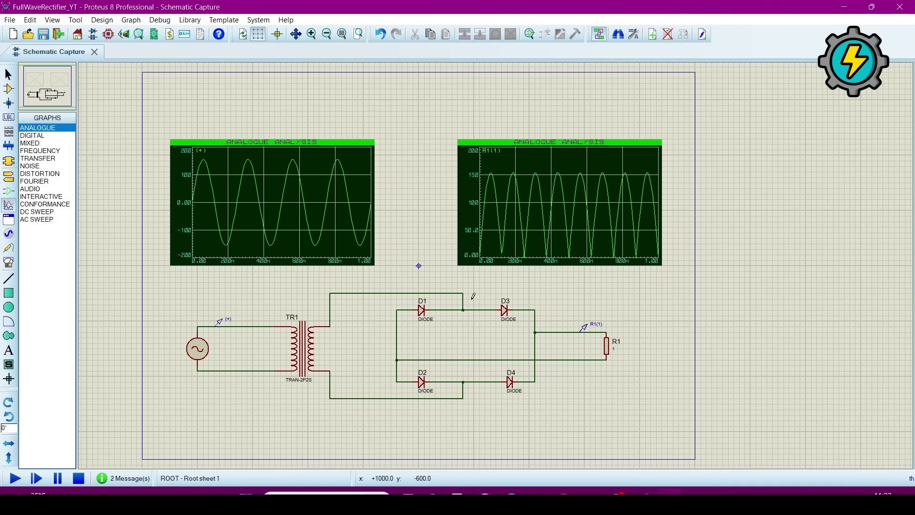